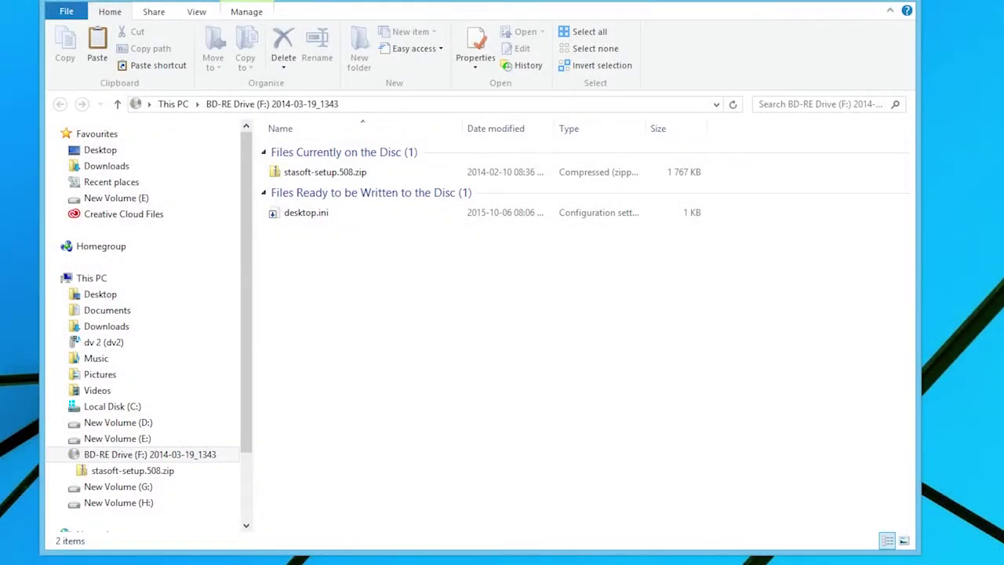
Run stasoft-setup.exe from the stasoft-setup.508.zip archive on the BD-RE drive
double_click(359, 178)
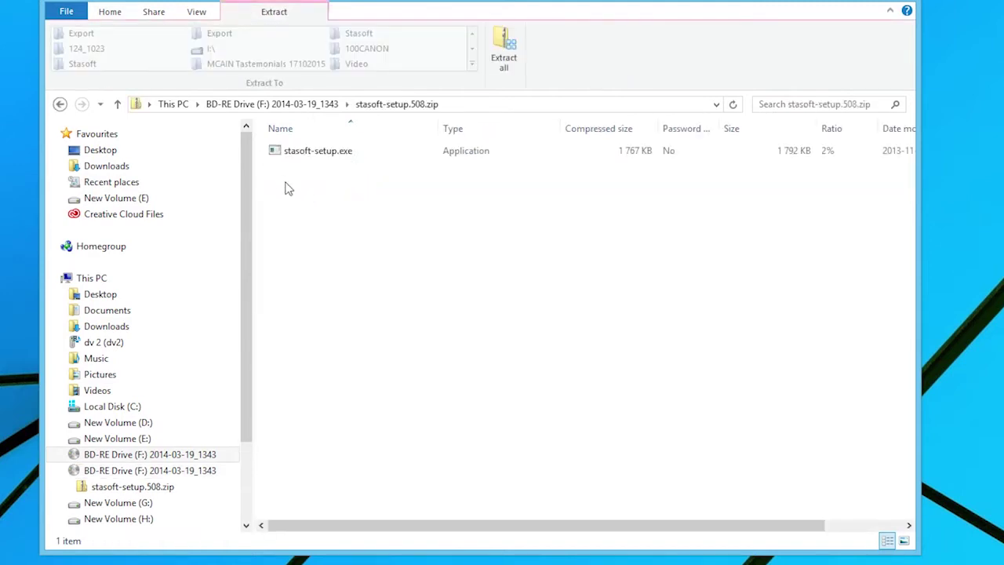
click(340, 155)
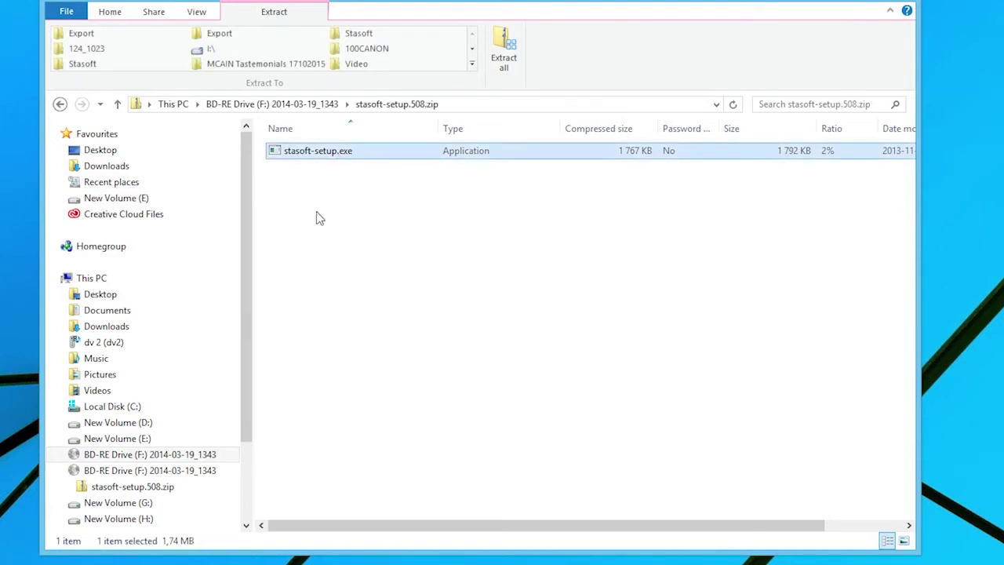
double_click(376, 153)
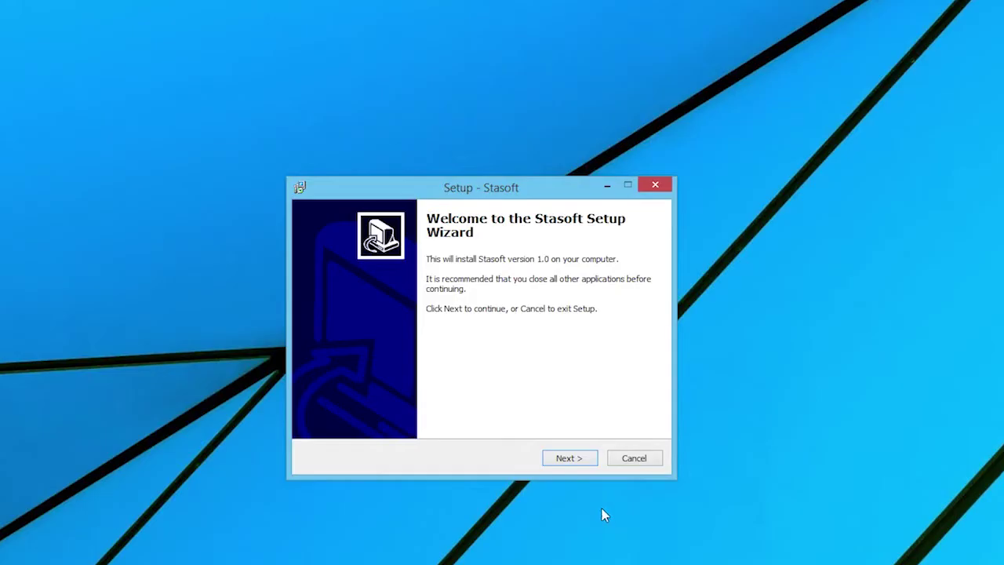
Install Stasoft to C:\Program Files (x86)\Stasoft with the Stasoft Start Menu folder and a desktop icon
click(573, 462)
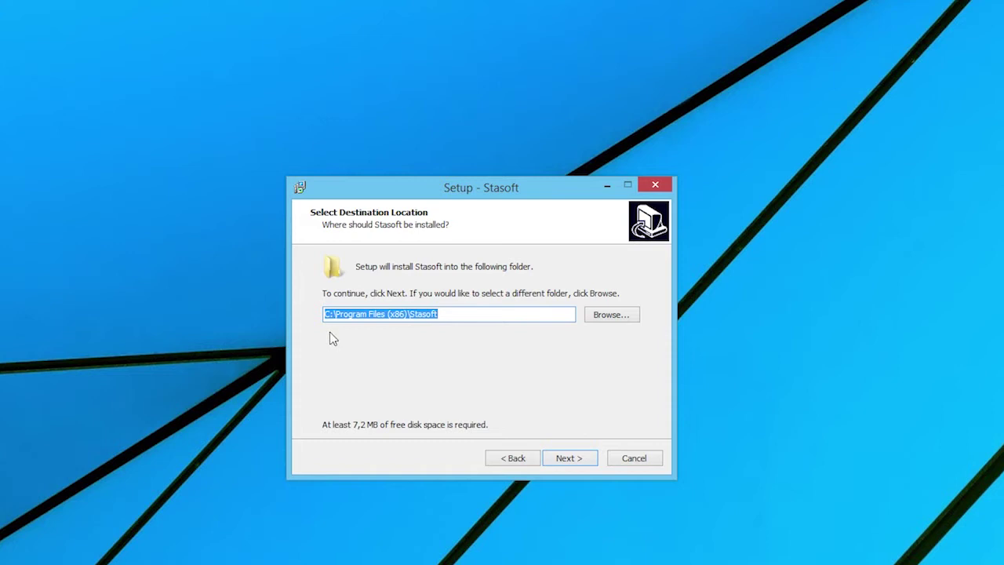
click(558, 459)
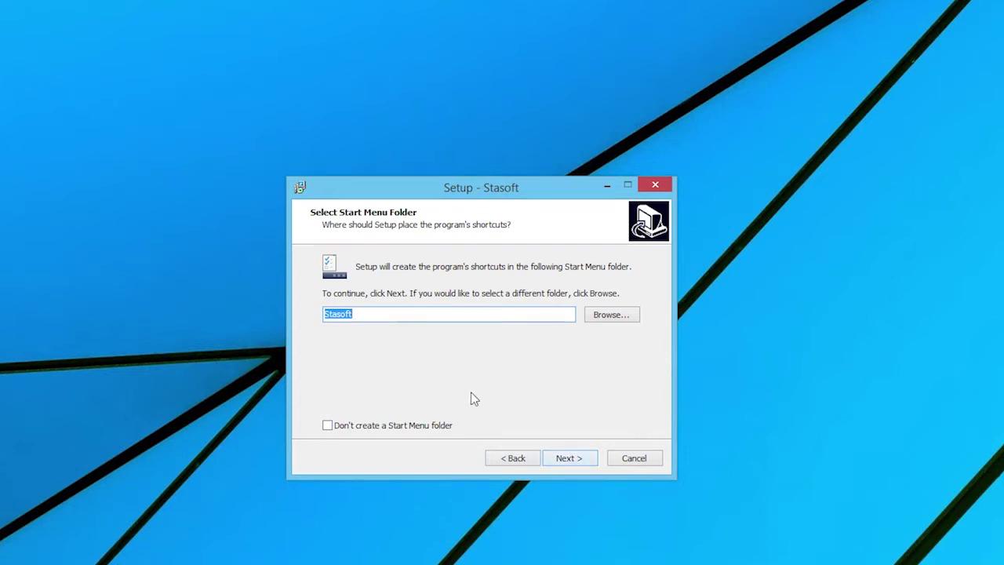
click(568, 459)
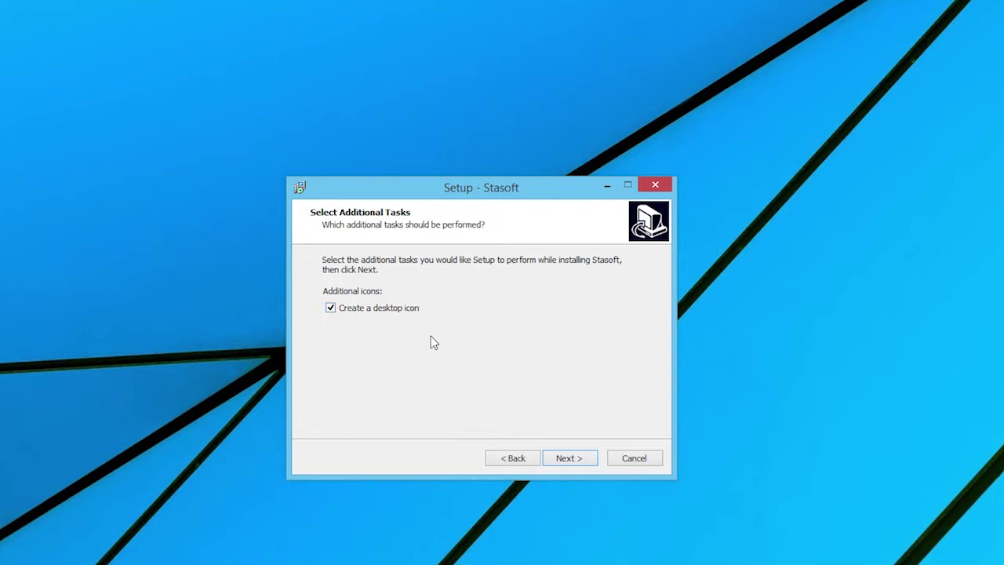
click(566, 460)
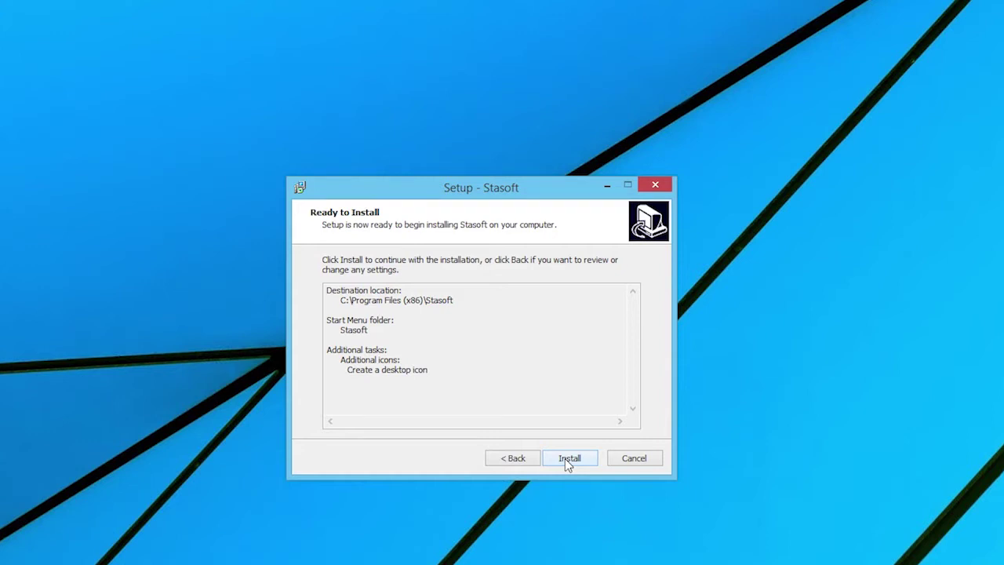
click(566, 458)
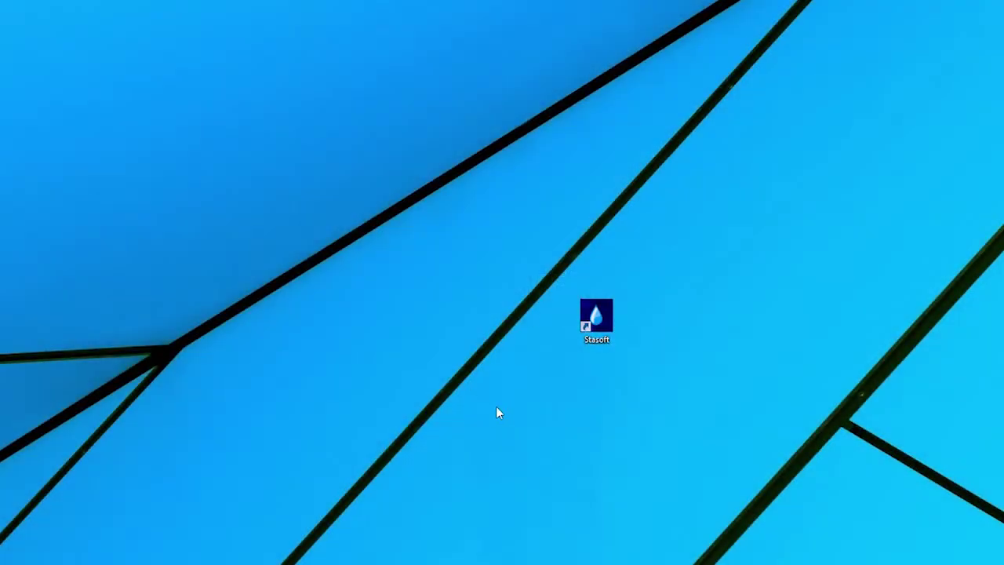
Launch Stasoft V from its desktop shortcut and show the Data set menu
double_click(596, 317)
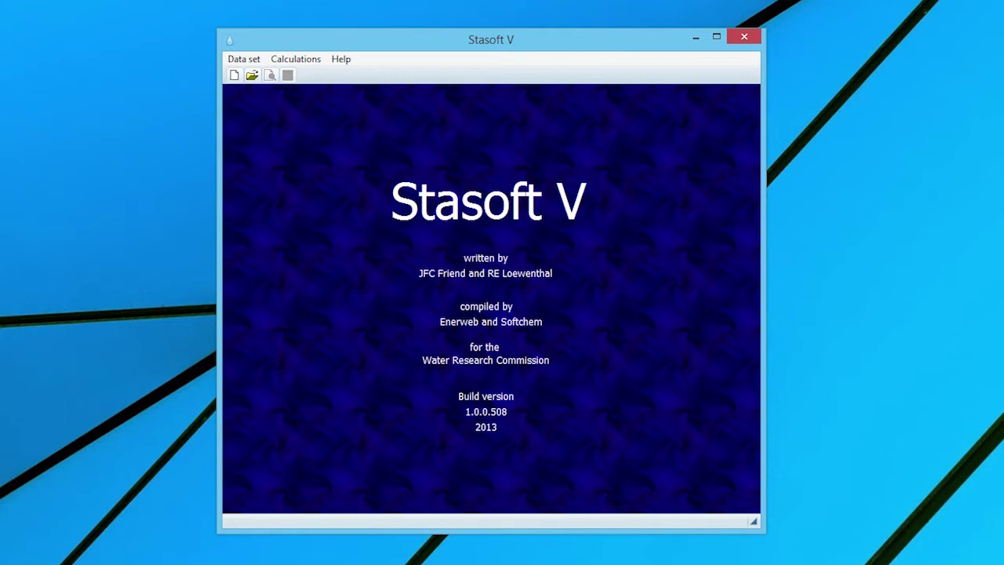
click(235, 62)
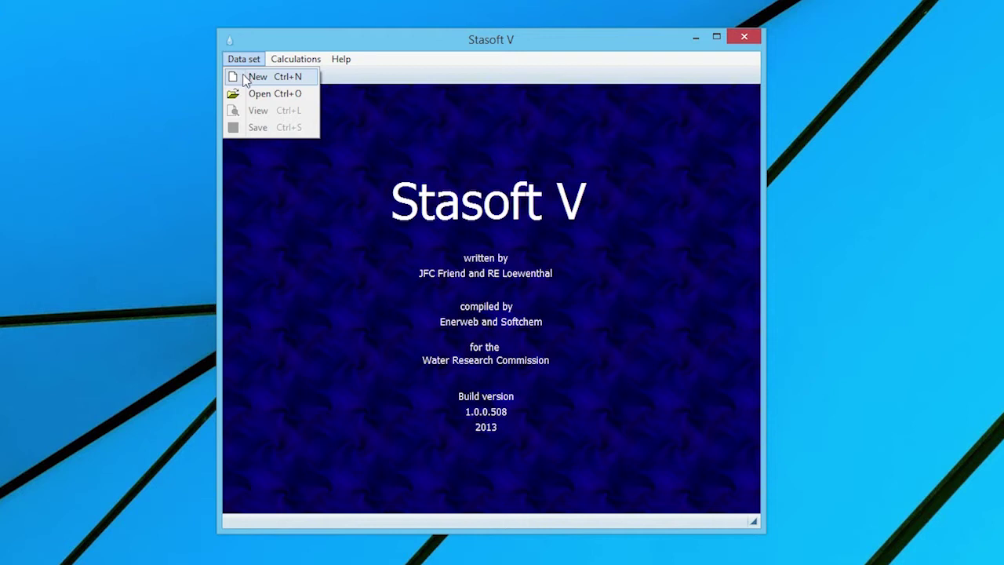
Create a blank 'Unknown 1' data set via Data set > New
click(244, 78)
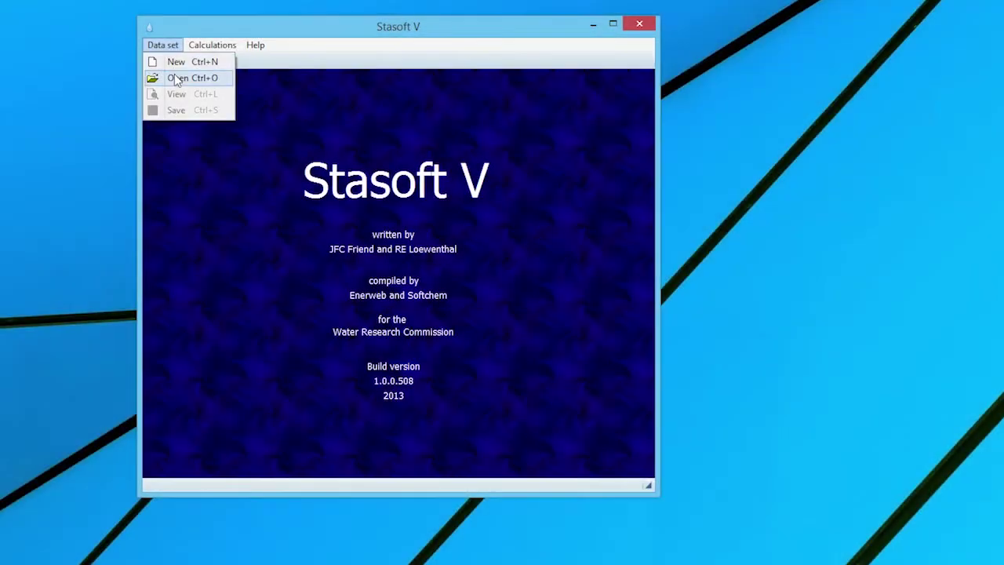
Open example 01.sft, view its water characteristics, and save the data set
click(177, 78)
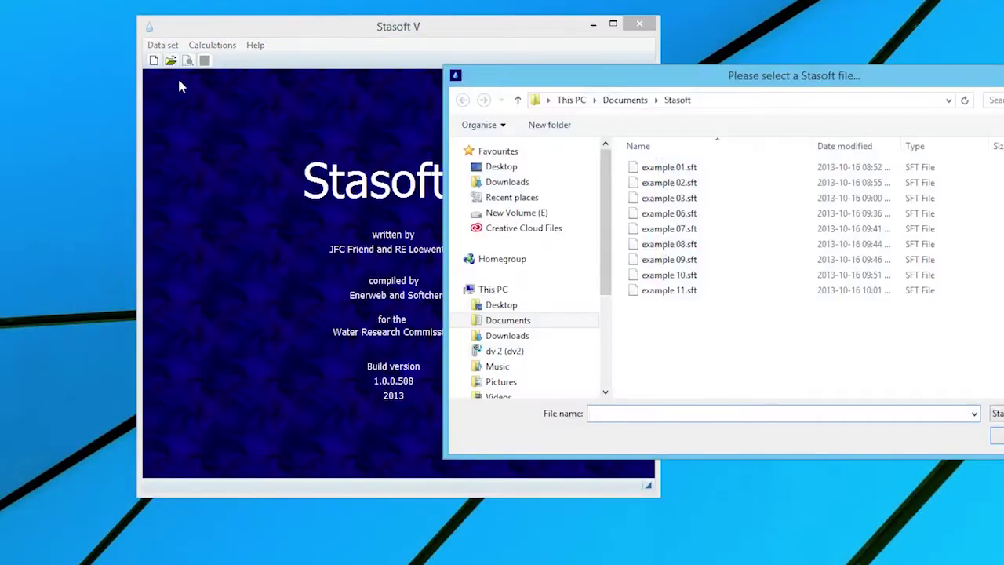
click(643, 167)
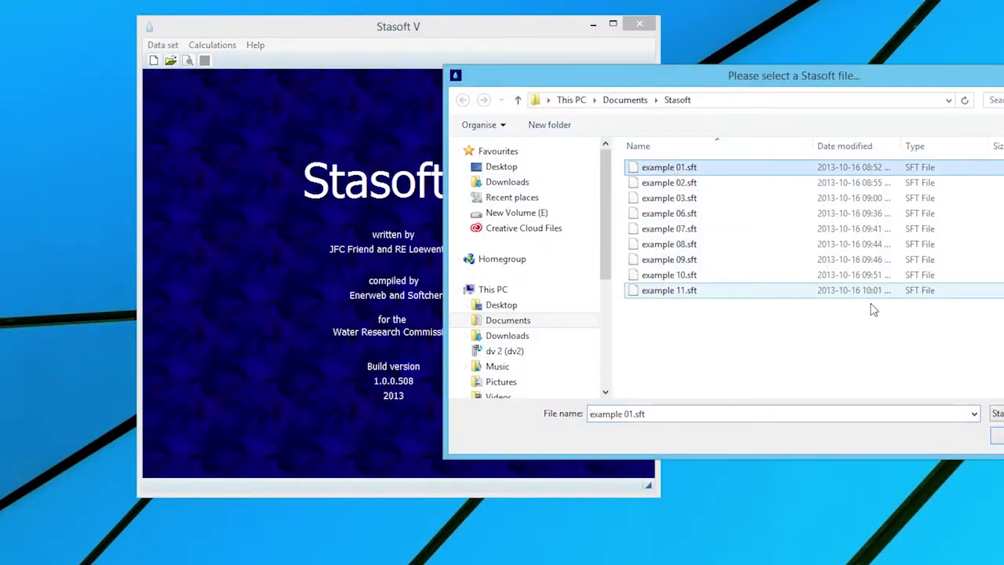
key(Return)
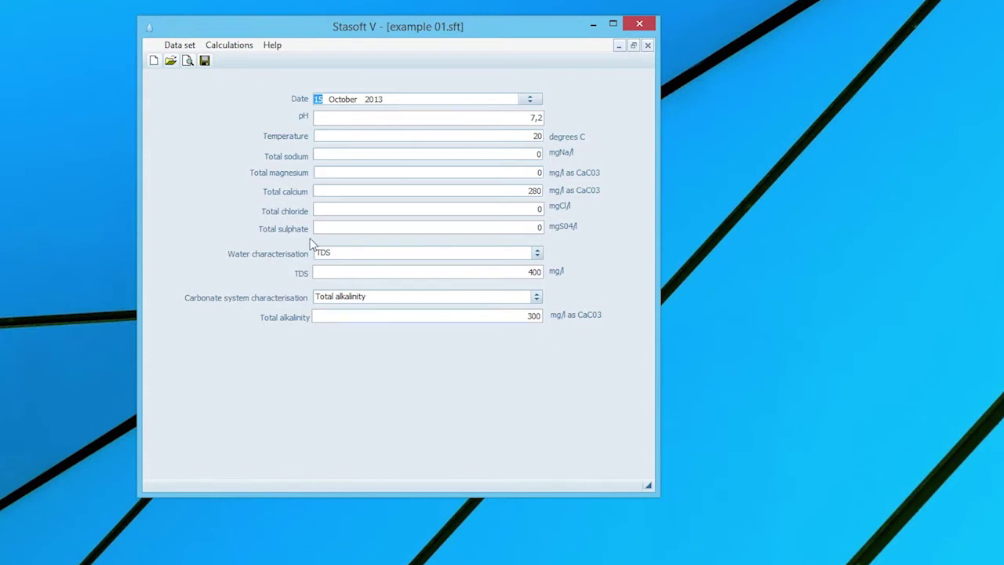
click(186, 63)
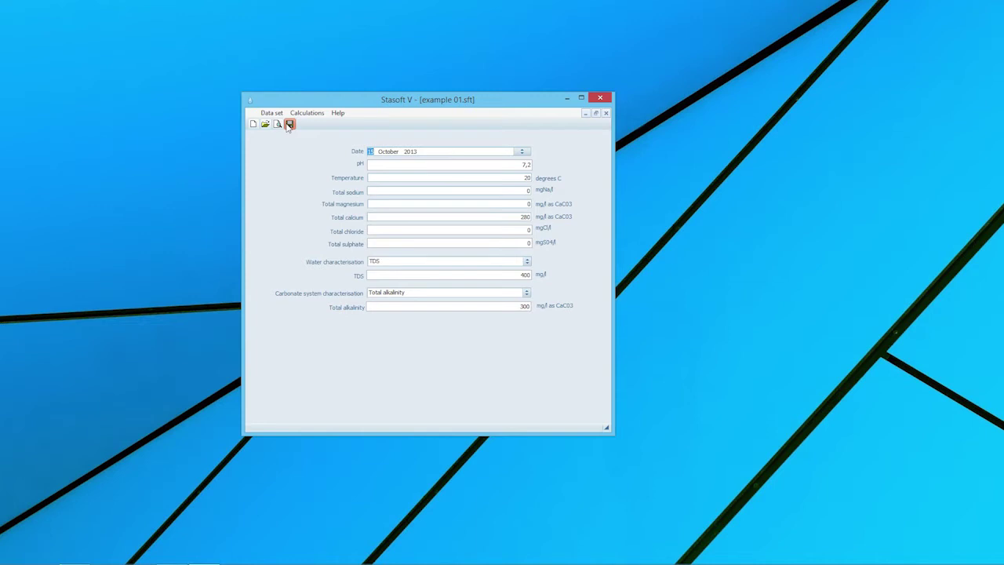
click(288, 125)
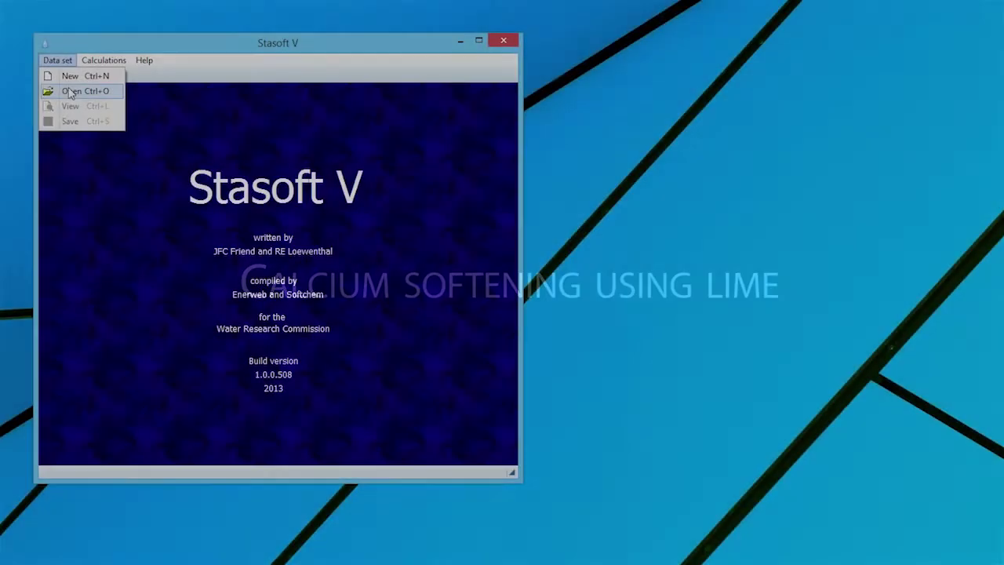
Reopen example 01.sft and show its characteristics: CO3 acidity 381,63, precipitation potential 30,62
click(71, 89)
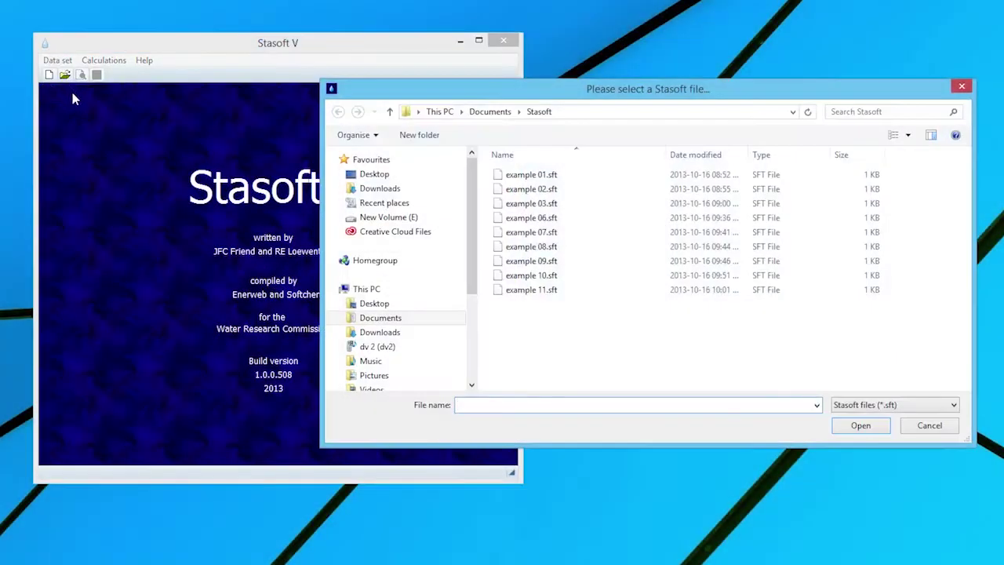
click(541, 177)
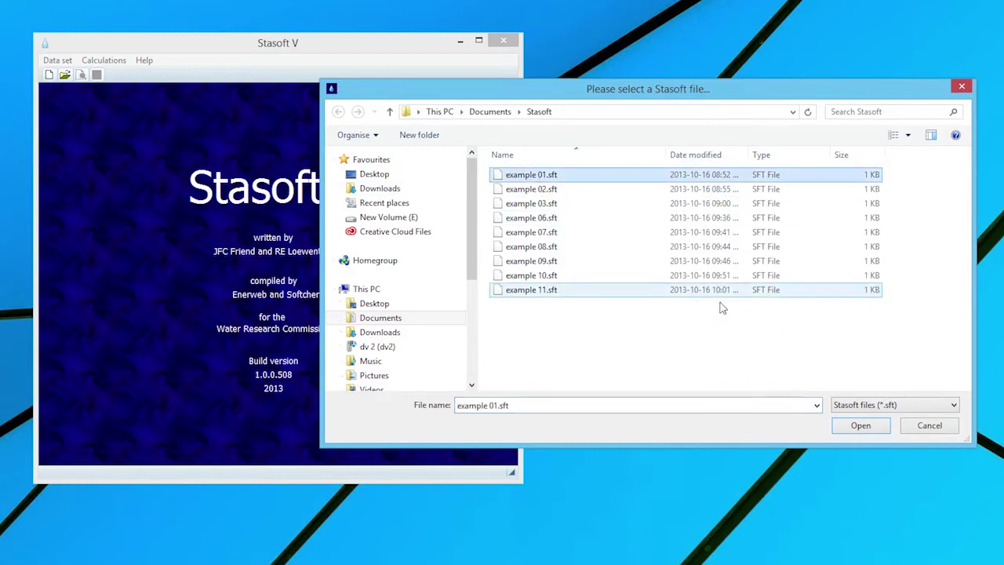
click(848, 428)
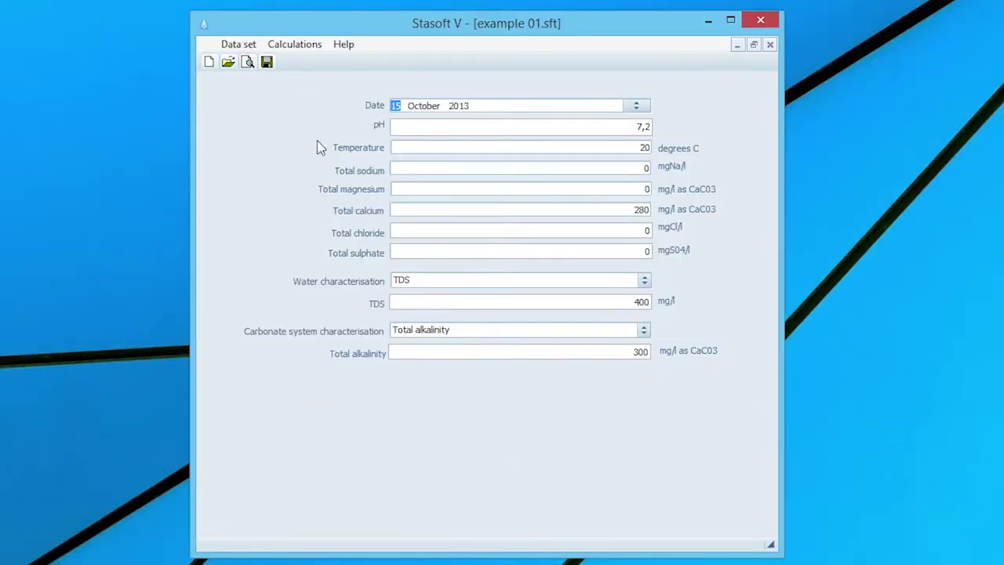
click(247, 62)
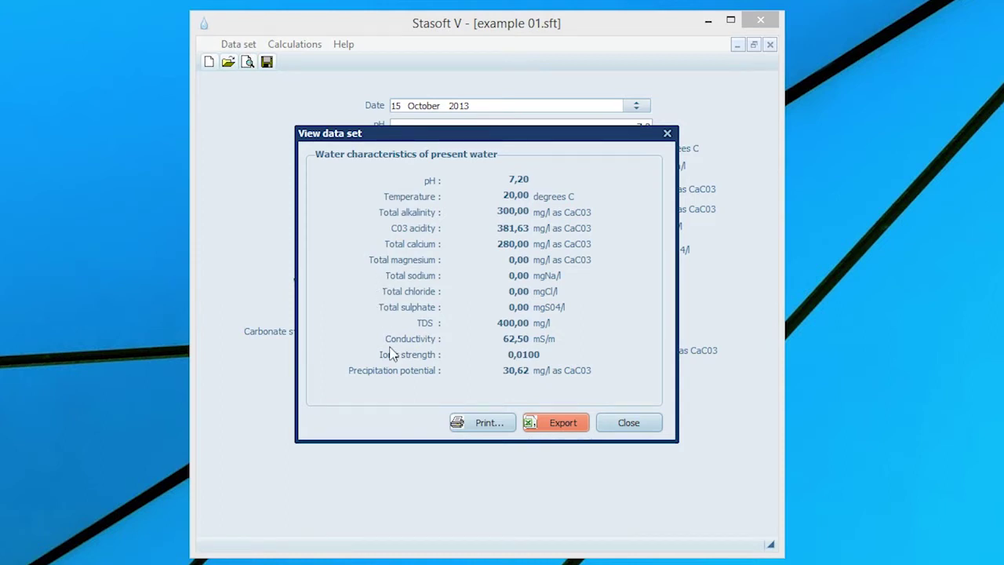
Soften example 01 with lime to 100 mg/l calcium, giving a 187,68 mg/l dose
click(611, 428)
click(307, 45)
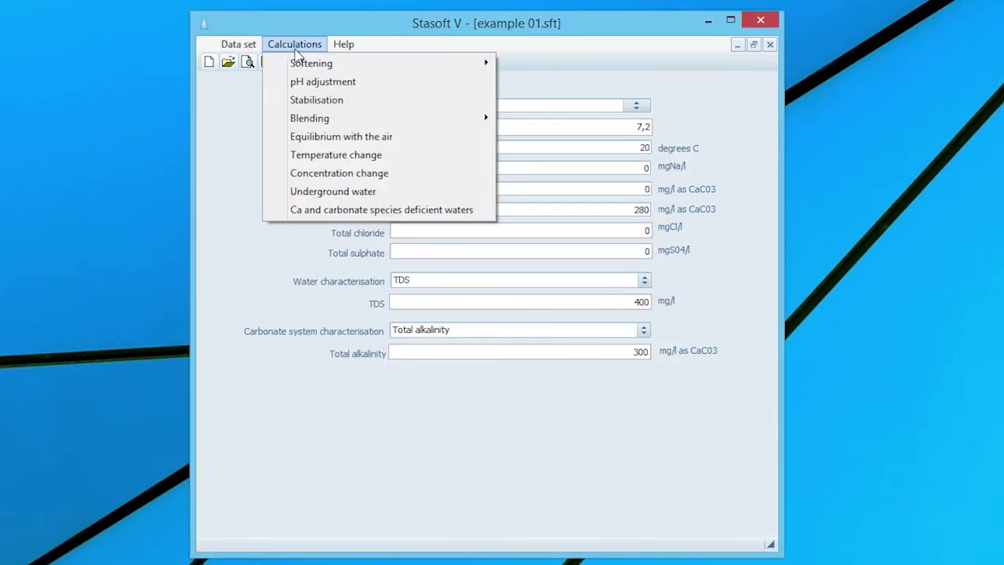
mouse_move(325, 64)
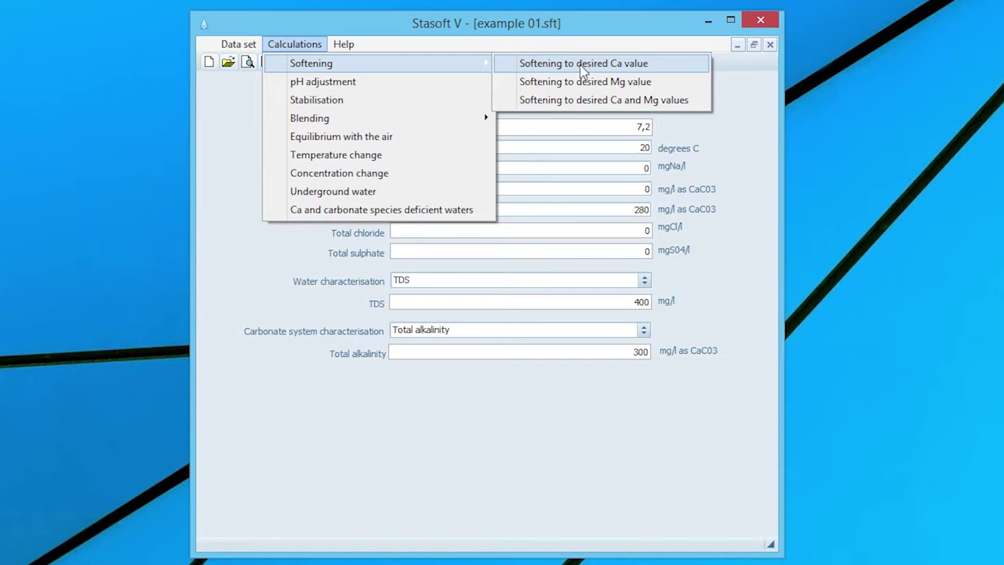
click(627, 72)
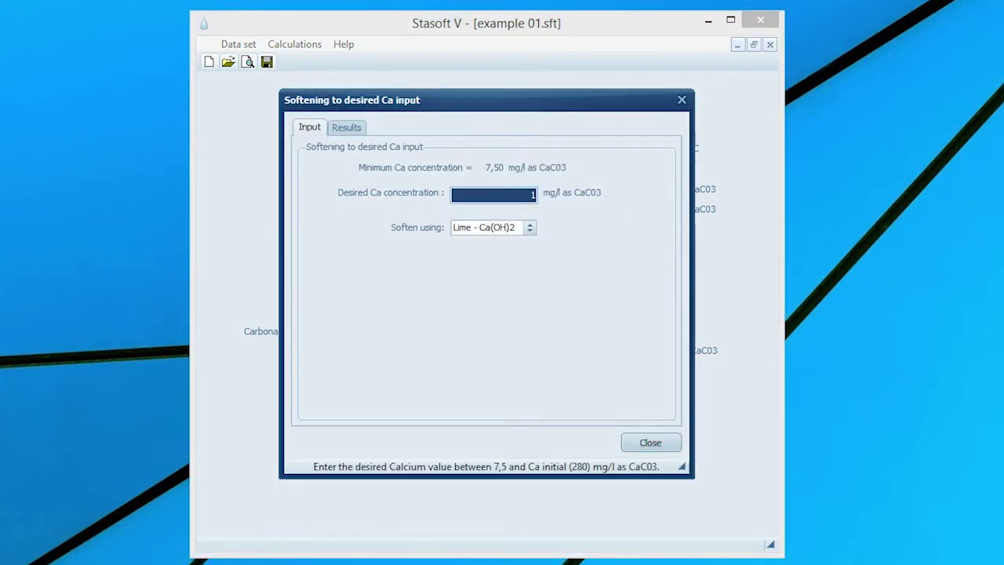
text(100)
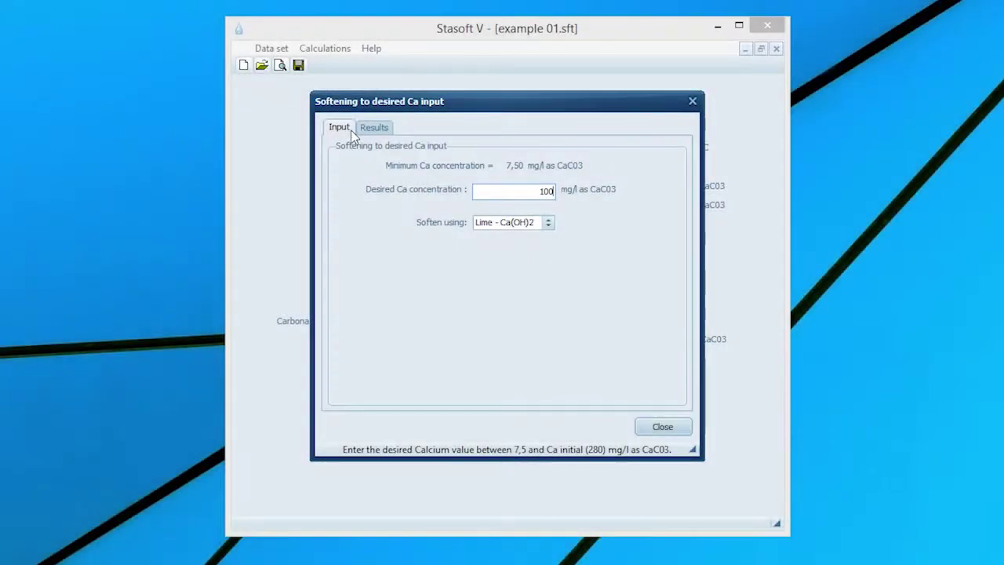
click(366, 132)
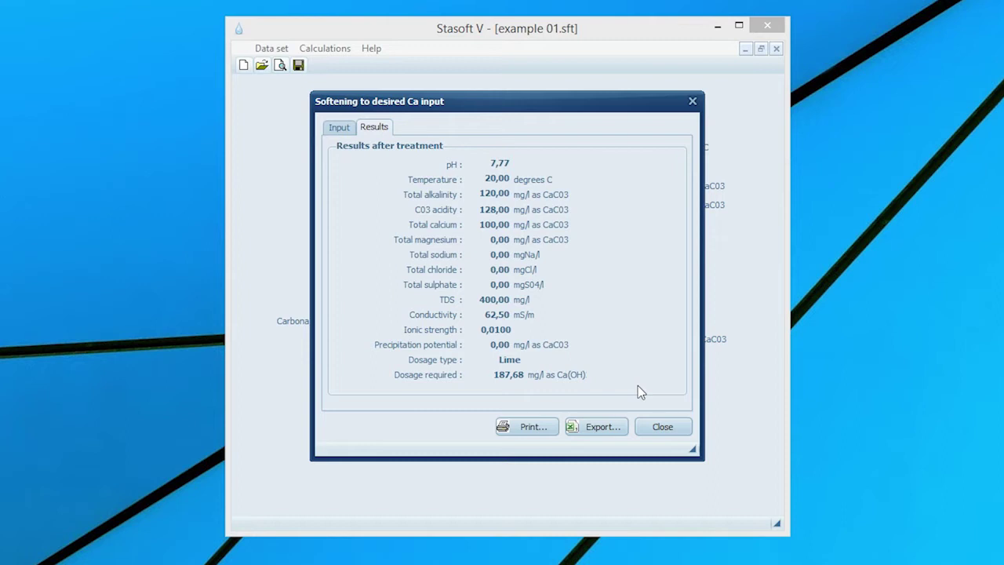
click(663, 428)
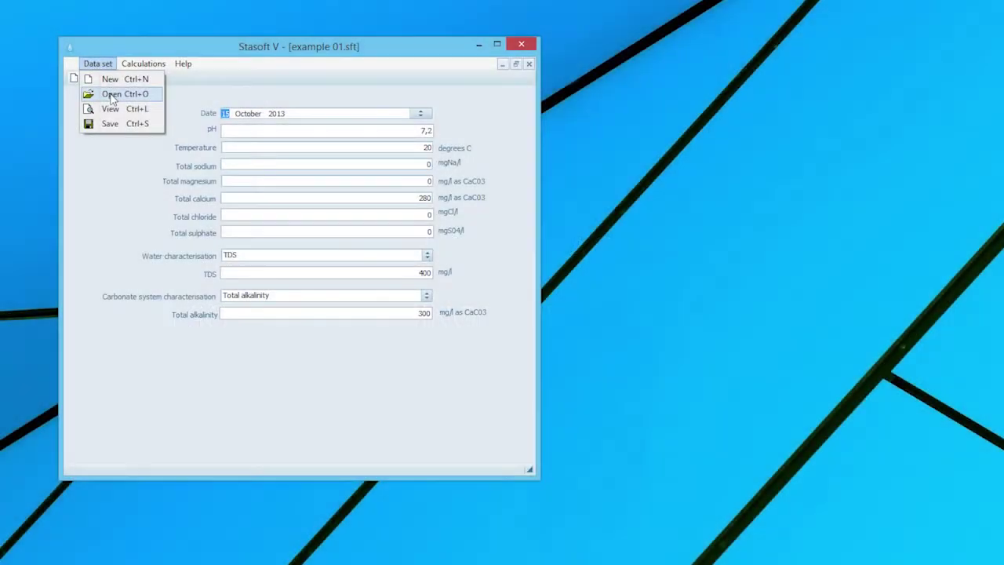
Open example 02.sft and view its data: pH 7,3, calcium 230, magnesium 40, alkalinity 130
click(122, 105)
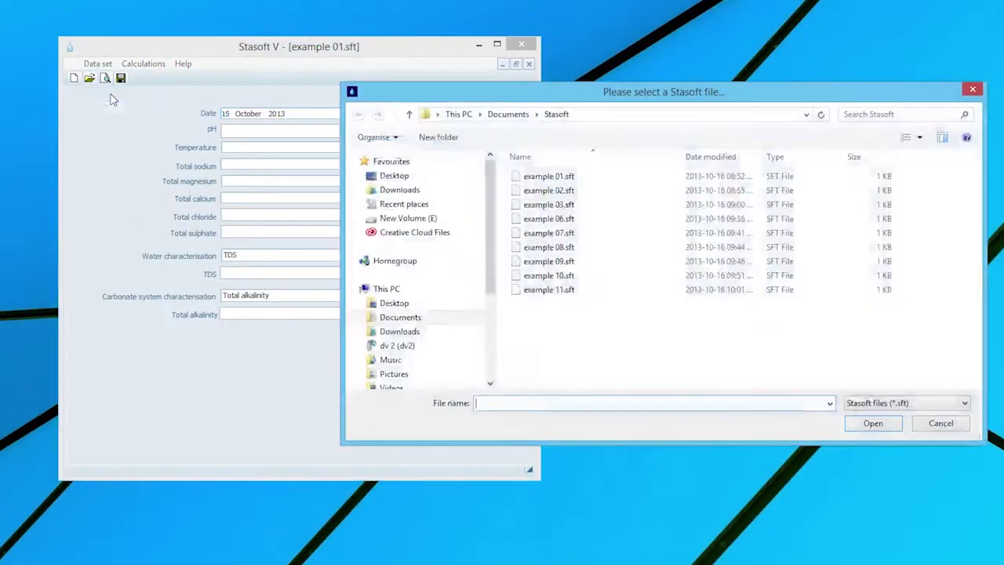
click(541, 190)
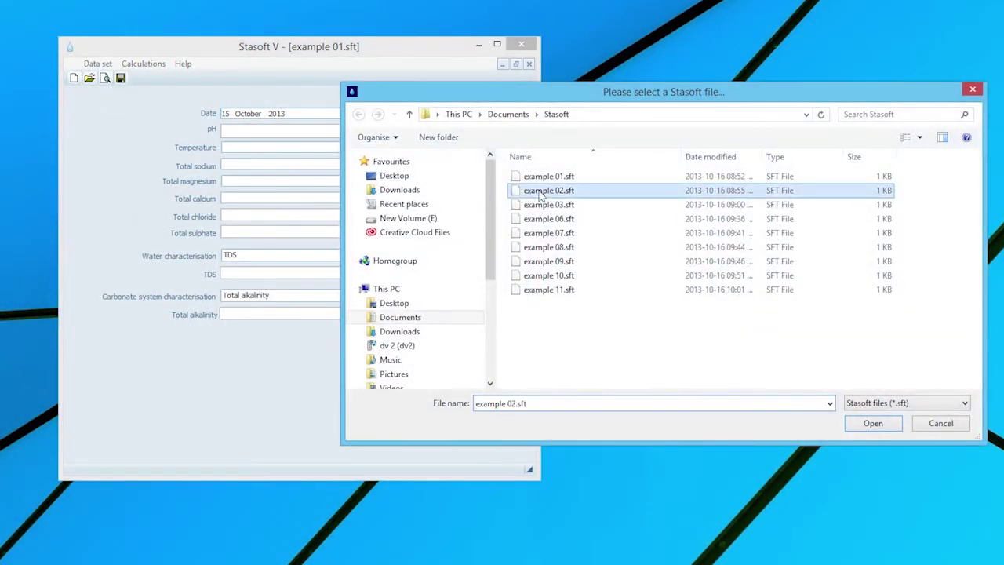
click(872, 423)
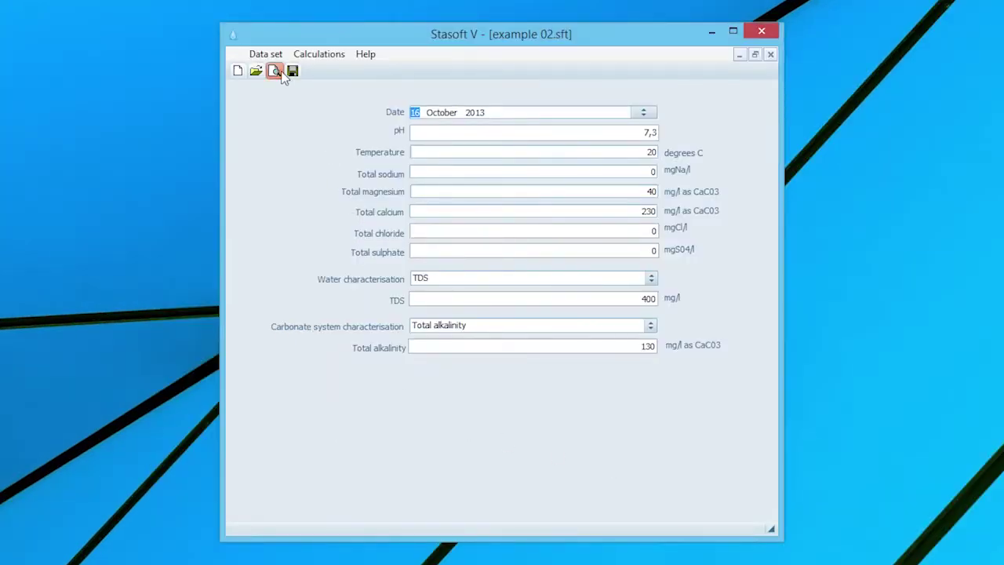
click(275, 72)
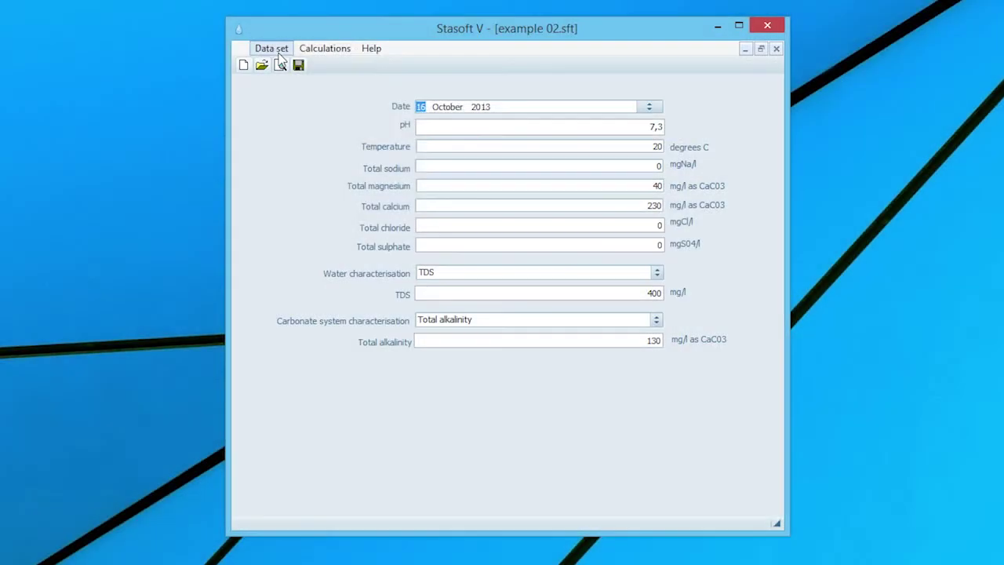
click(324, 48)
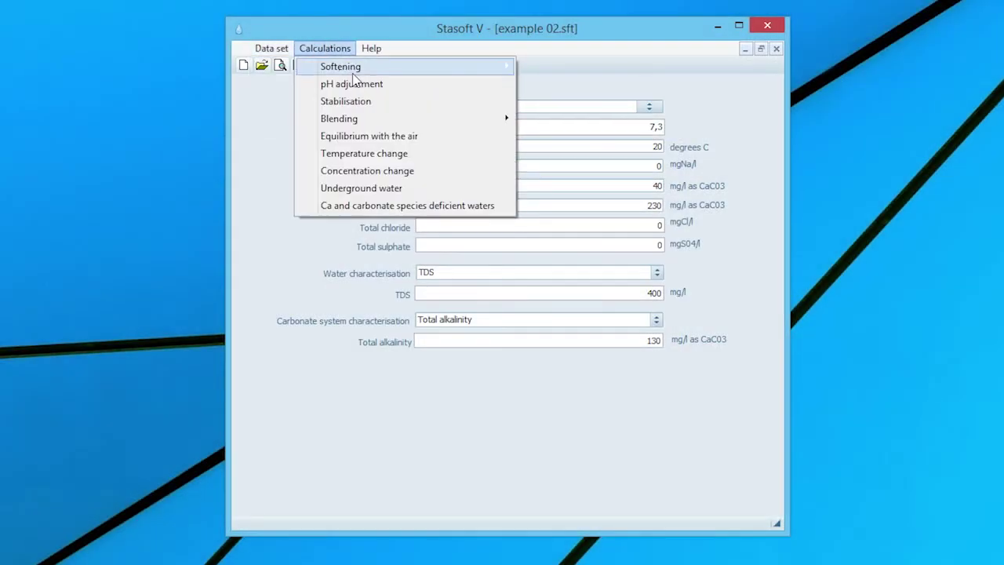
Soften to Ca 60 and Mg 4 mg/l and accept updating the form (pH 11,26, alkalinity 84,32)
mouse_move(353, 70)
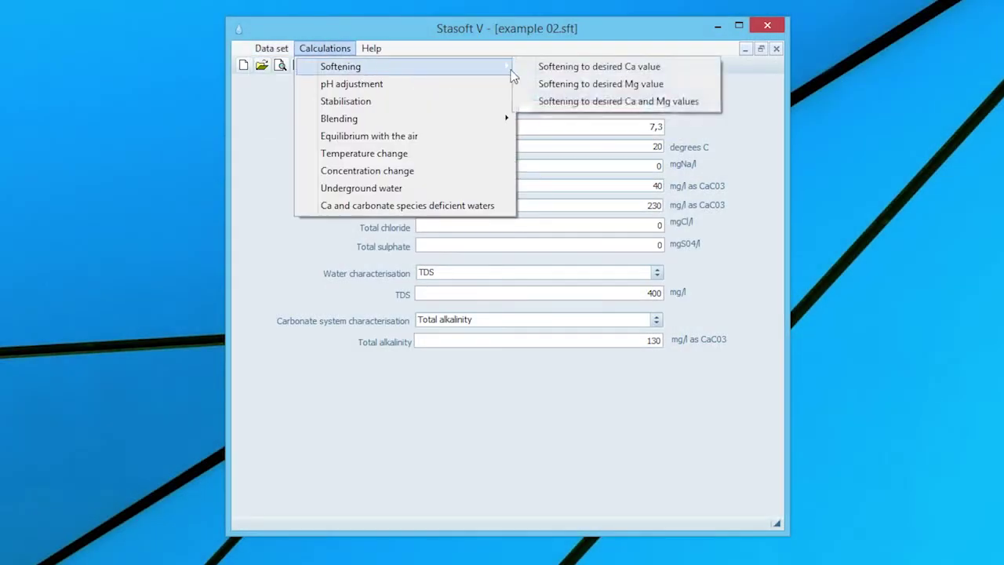
click(650, 110)
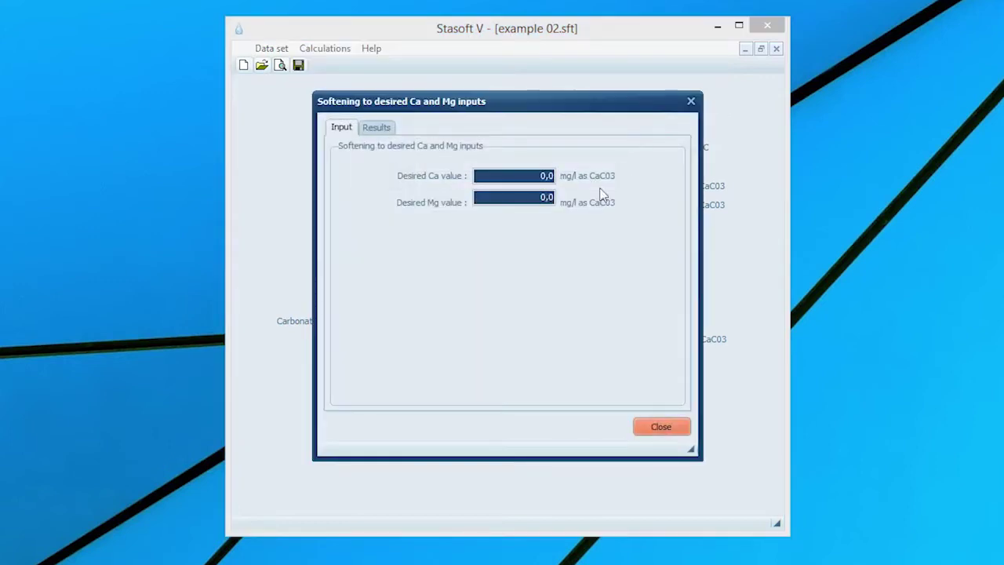
click(490, 173)
text(60)
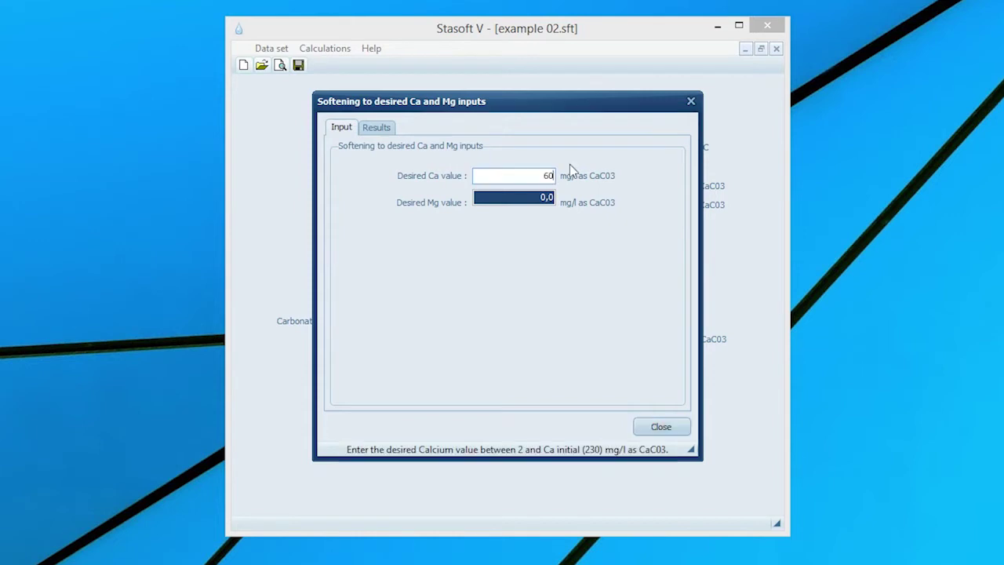
click(529, 204)
text(4)
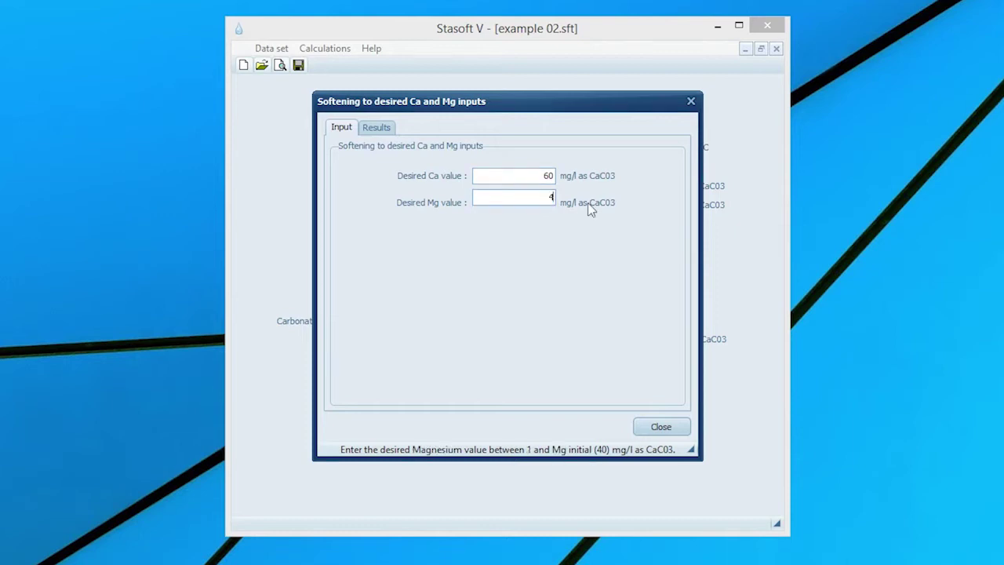
click(382, 128)
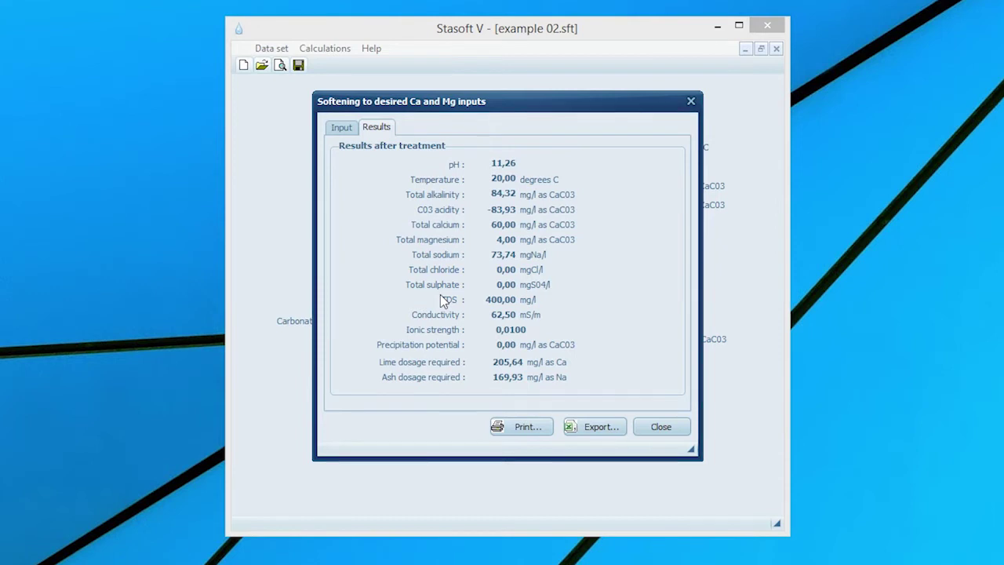
click(647, 429)
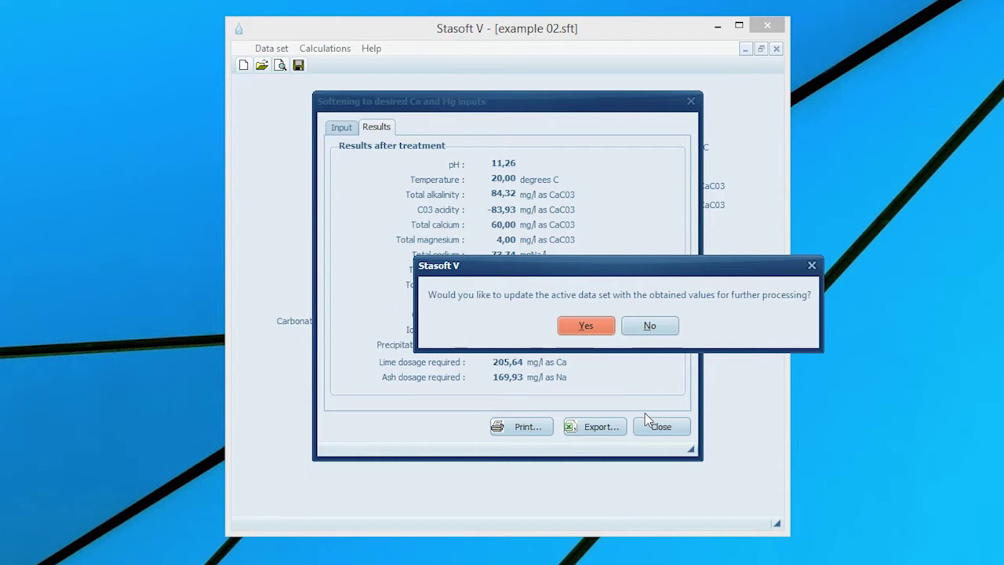
click(596, 328)
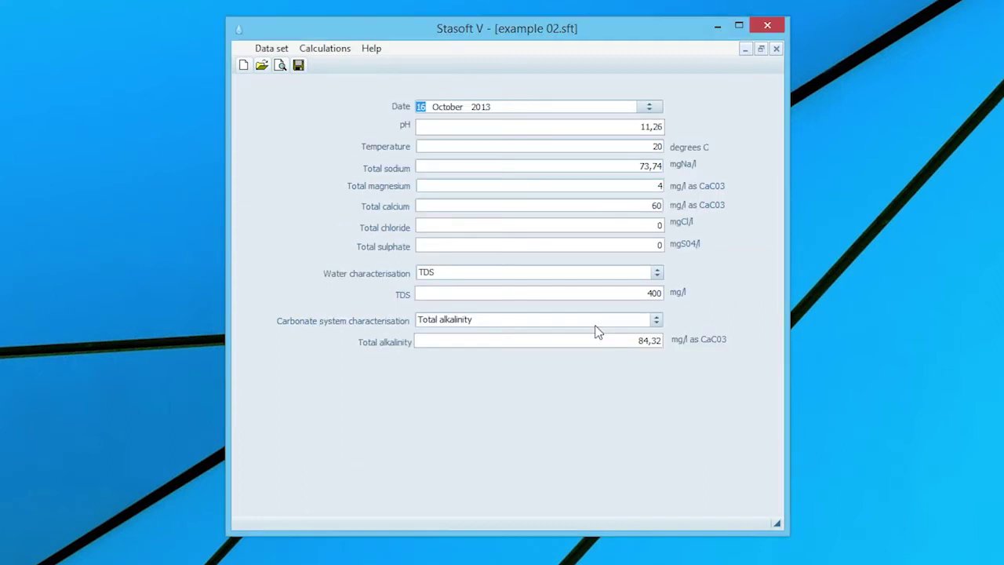
Stabilise with CO2 to a precipitation potential of 5 mg/l and view the 72,47 mg/l dose
click(333, 49)
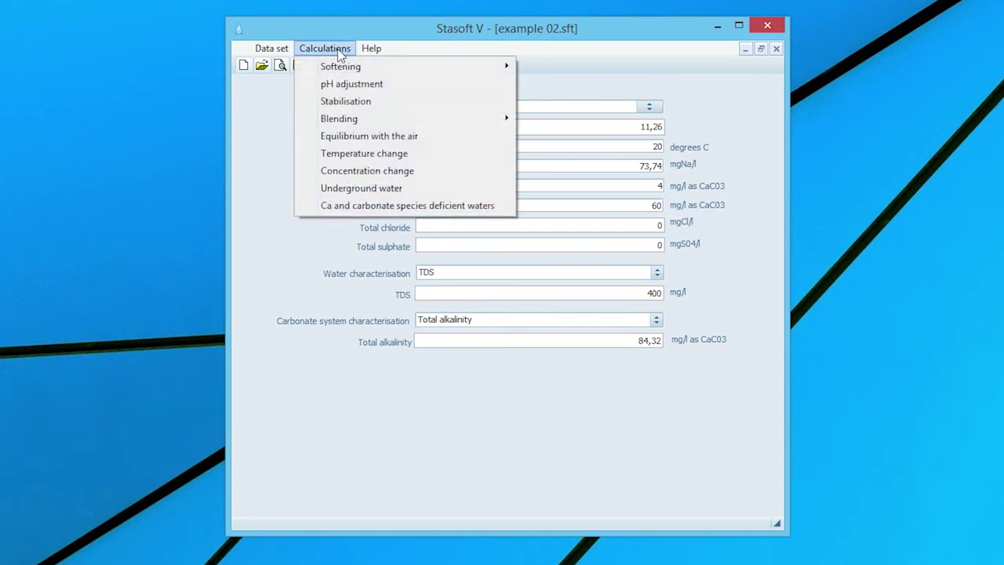
click(373, 109)
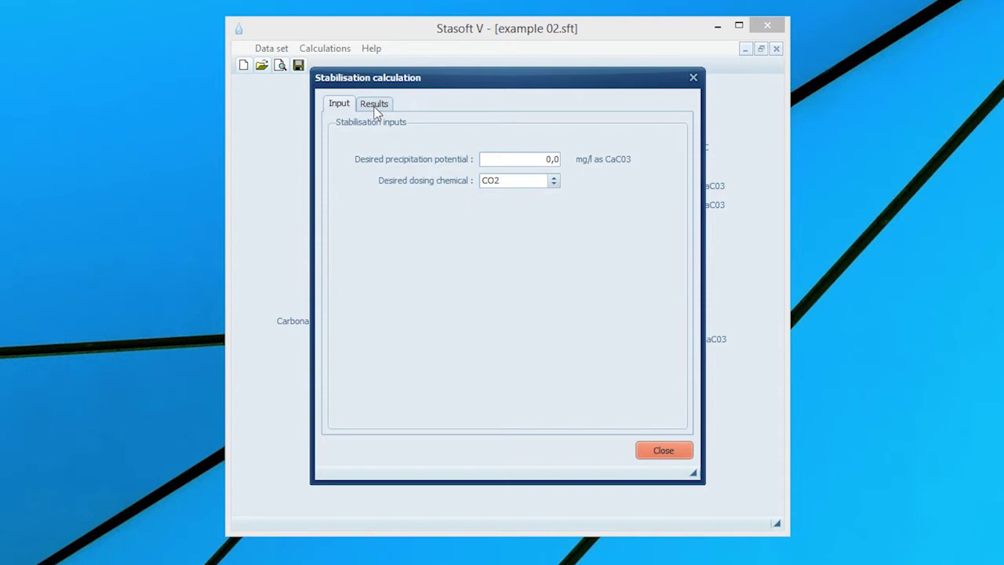
click(542, 159)
text(5)
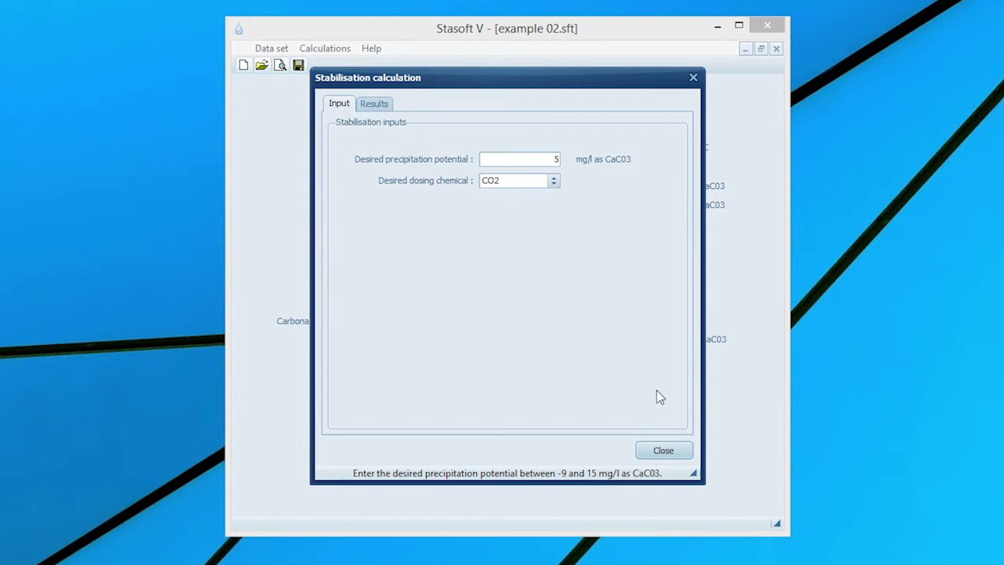
click(378, 104)
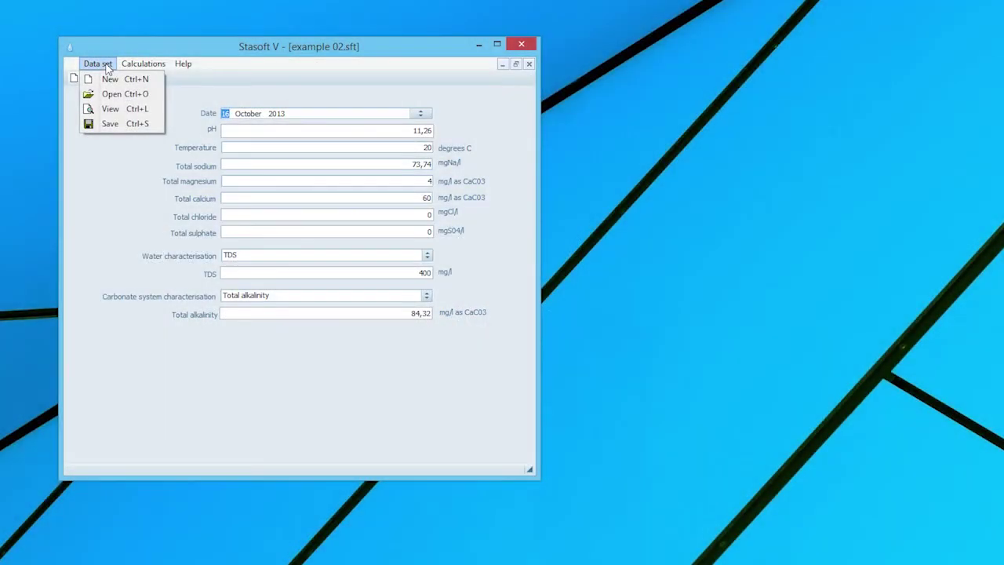
Load example 03.sft and view its water characteristics: pH 7,6, calcium 60, TDS 120
click(111, 94)
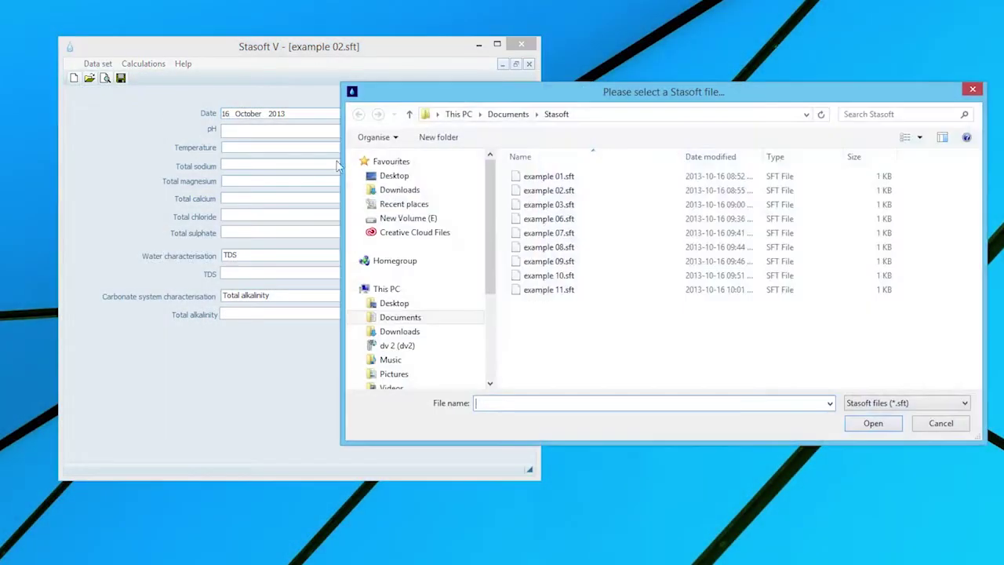
click(596, 204)
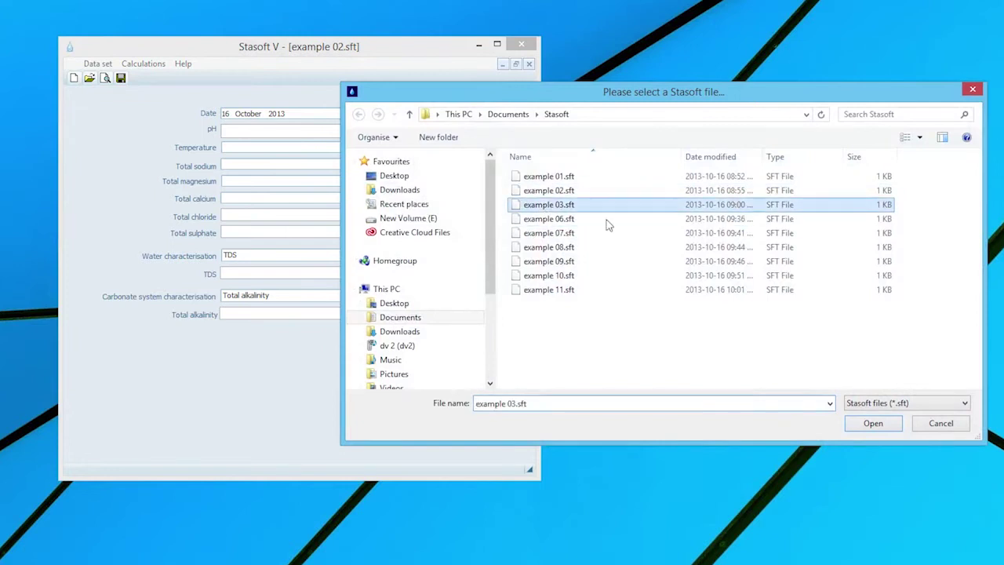
click(873, 423)
click(105, 78)
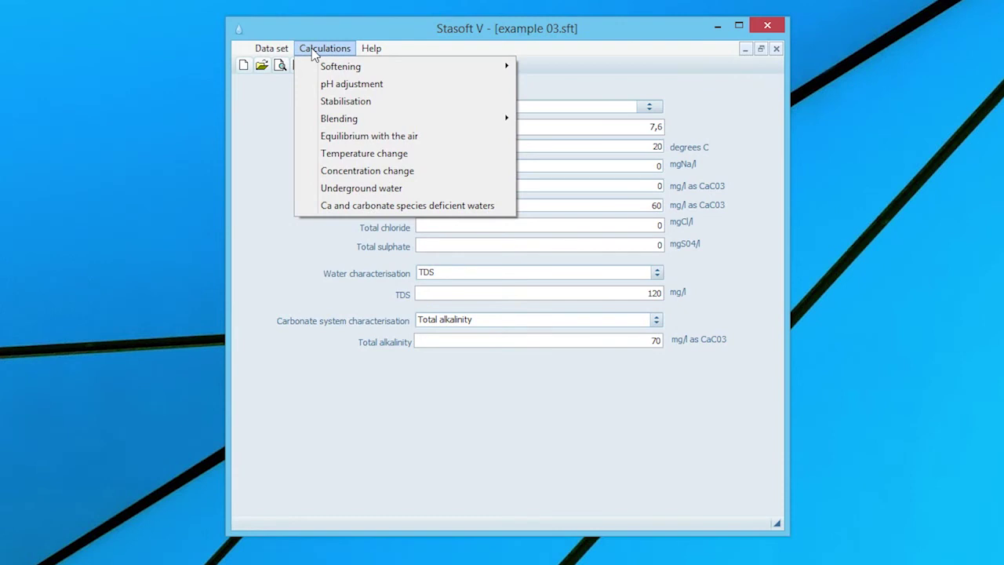
Start a Stabilisation calculation for the example 03 water
click(395, 102)
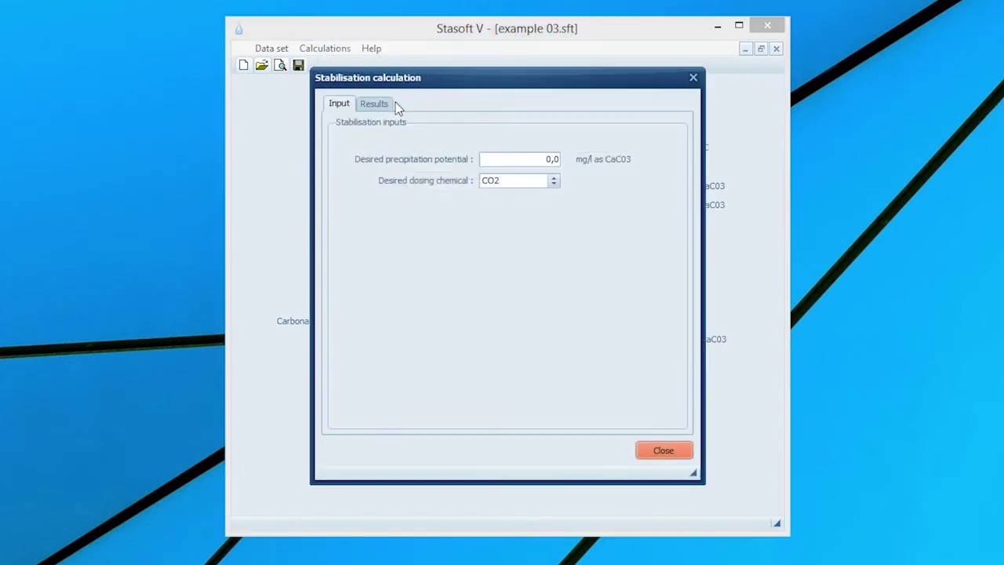
Stabilise with CO2 to precipitation potential 4 mg/l, view results, and keep the data set unchanged
click(528, 157)
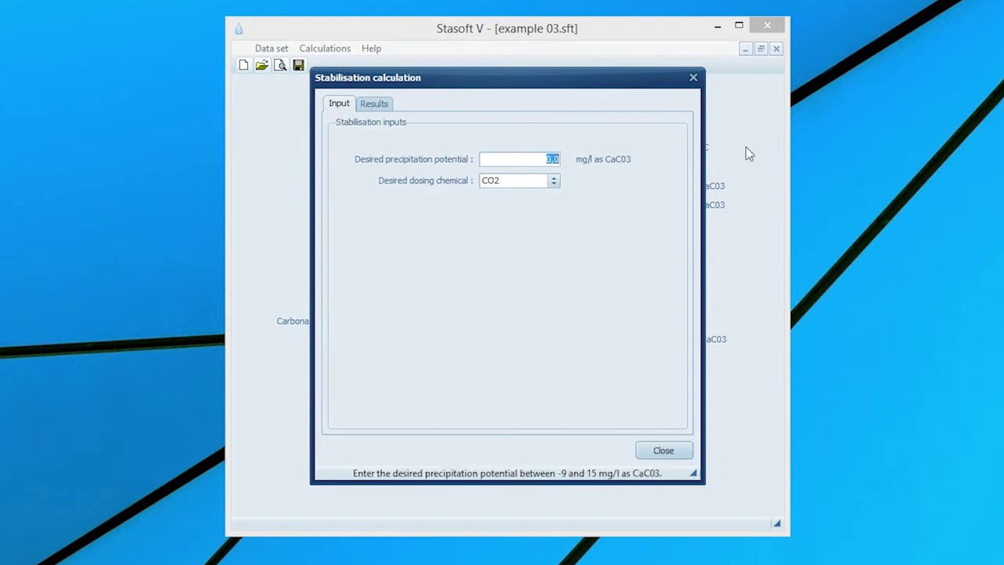
key(BackSpace)
text(4)
click(374, 103)
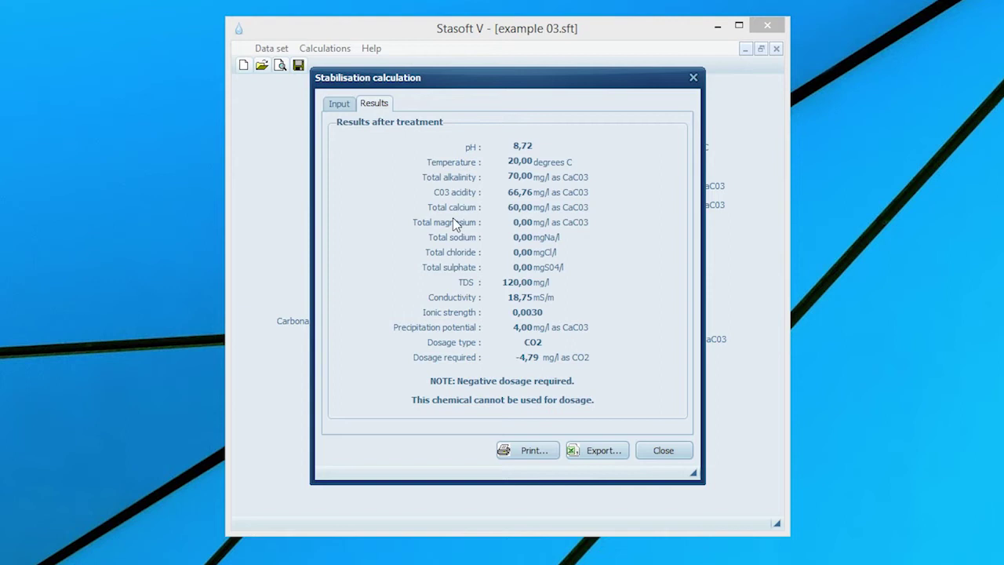
click(651, 447)
click(648, 328)
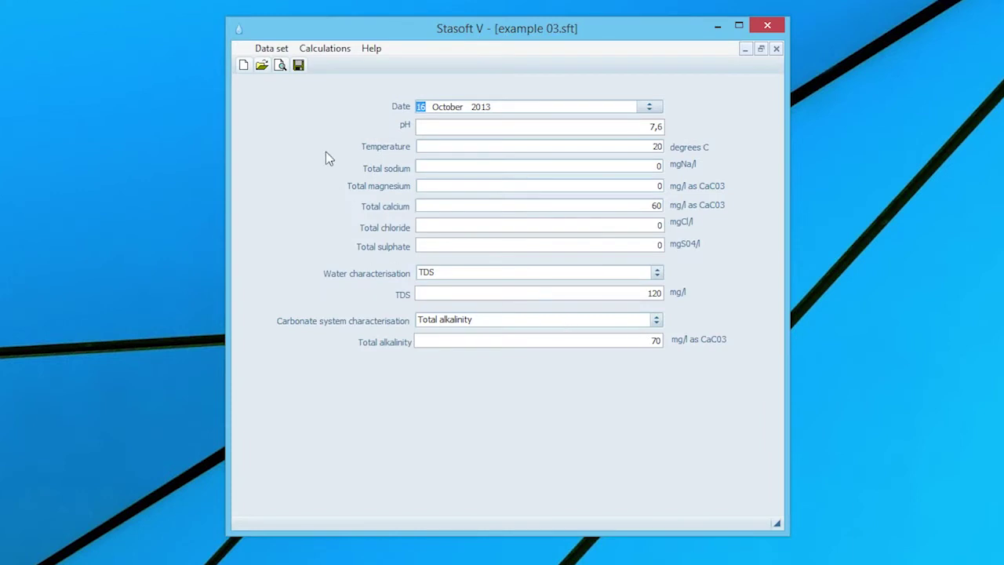
Start a Blend to specified pH calculation with a target pH of 7,7
click(321, 50)
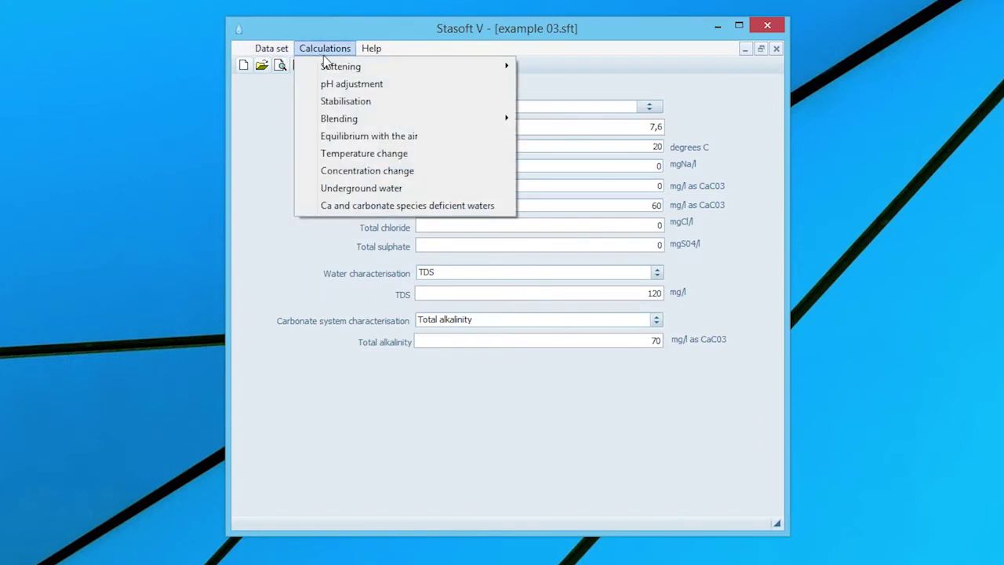
mouse_move(358, 114)
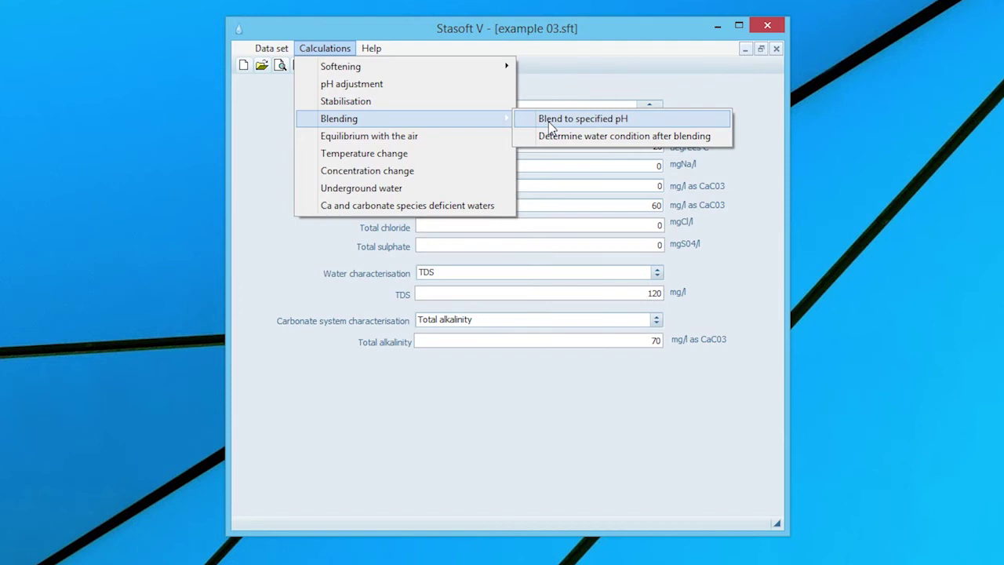
click(550, 119)
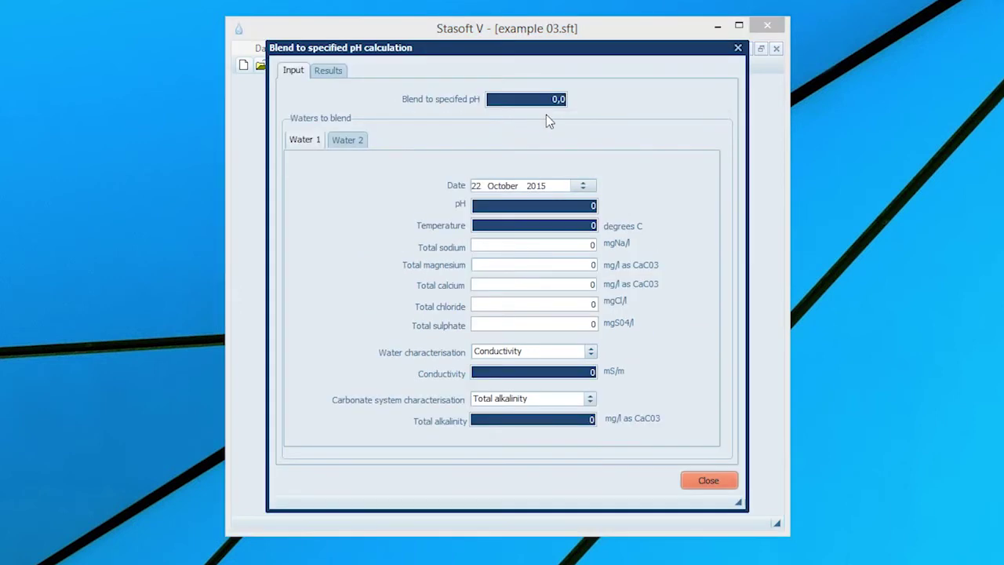
text(7,7)
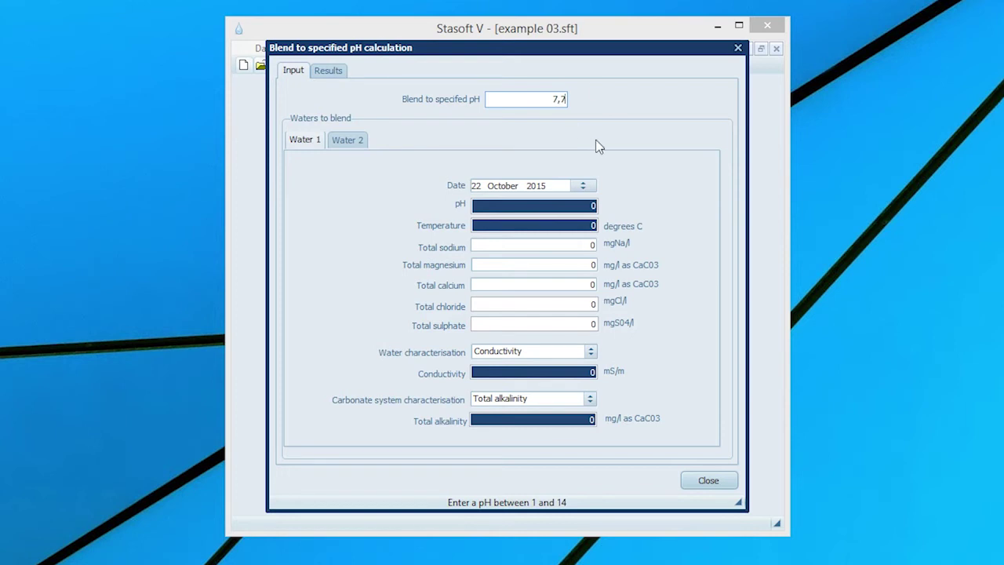
Enter Water 1's pH 7,1, temperature 15 °C and total calcium 220
click(554, 205)
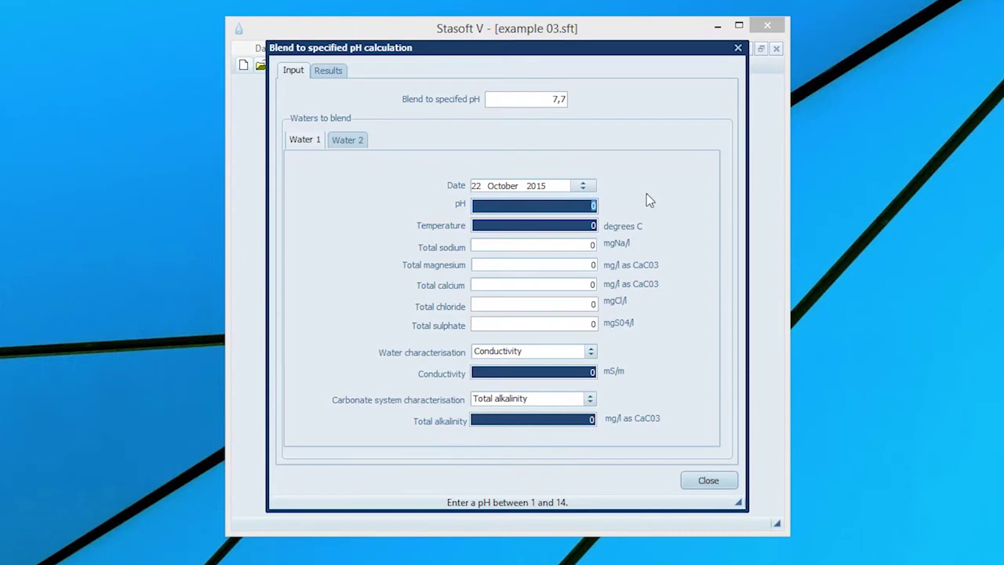
text(7,1)
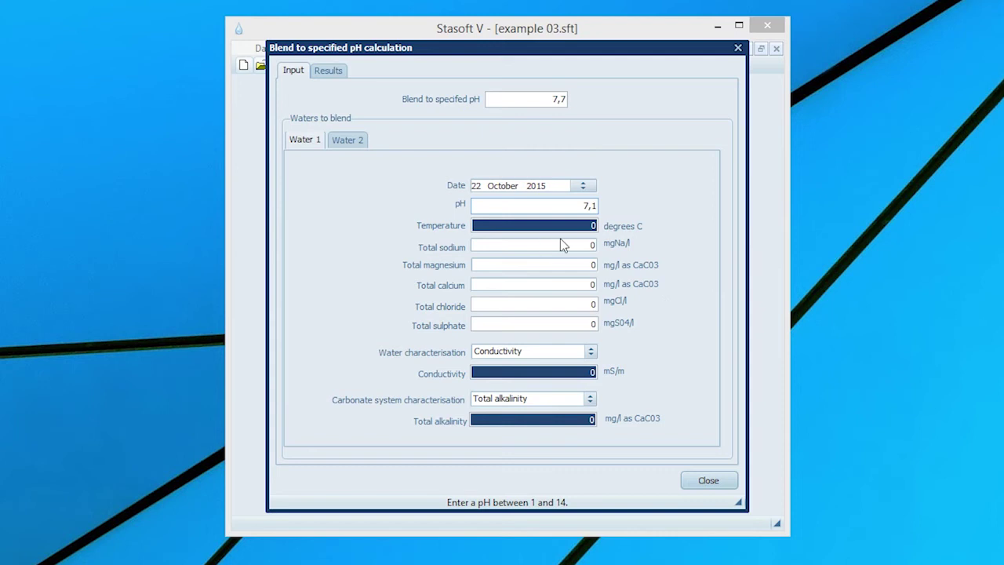
key(Tab)
text(15)
key(Tab)
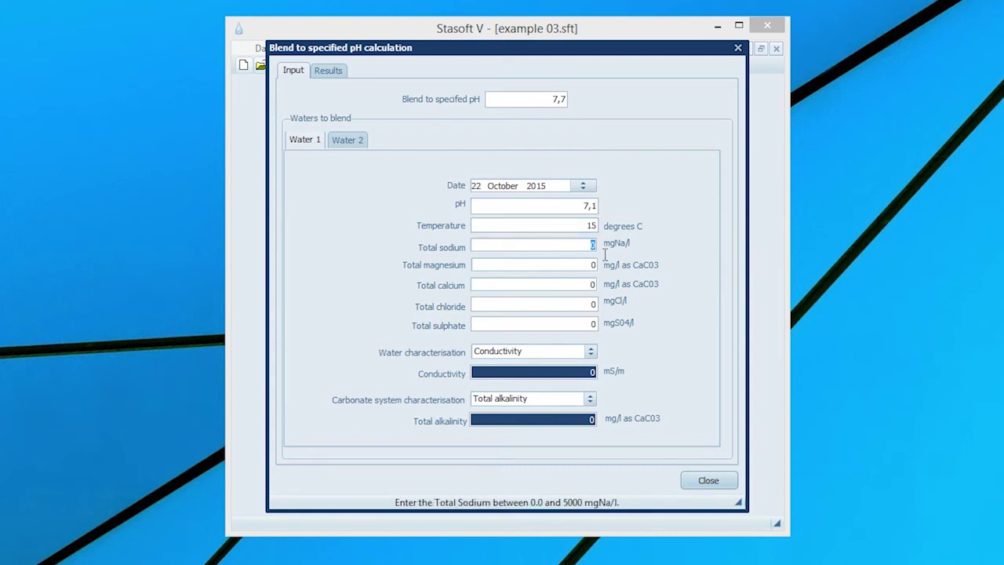
click(530, 284)
text(220)
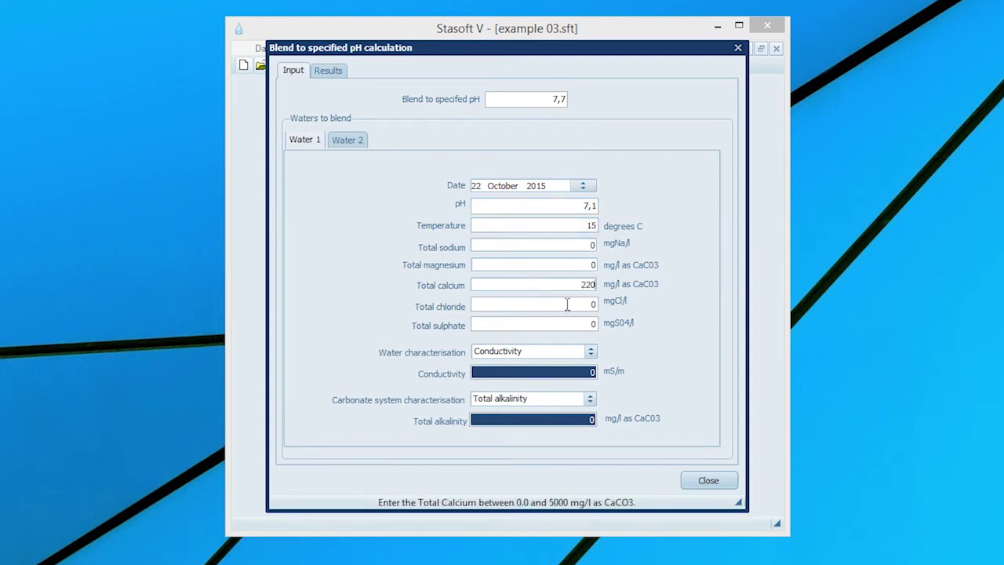
Characterise Water 1 by TDS 400 with total alkalinity 220
click(549, 352)
click(531, 364)
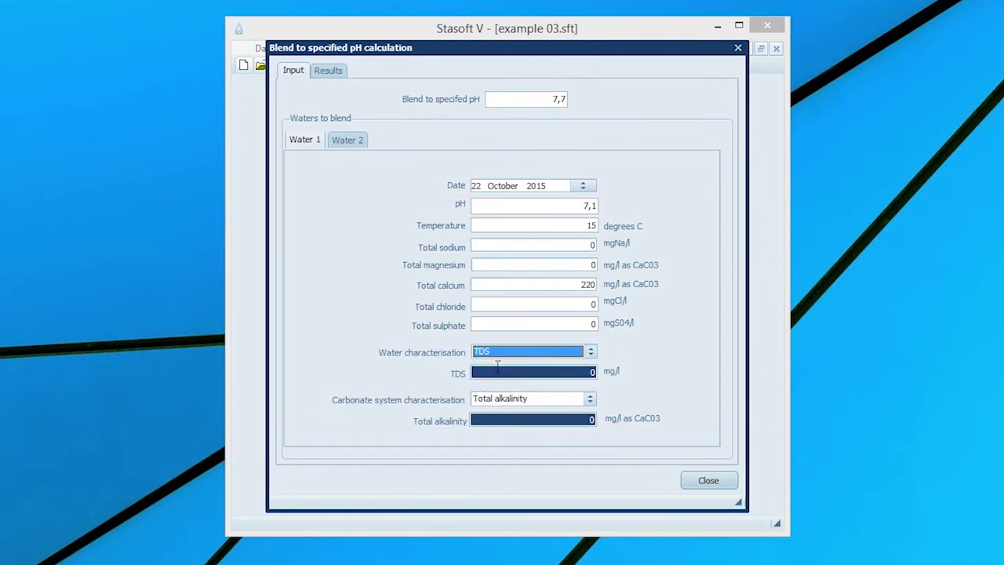
click(530, 370)
text(400)
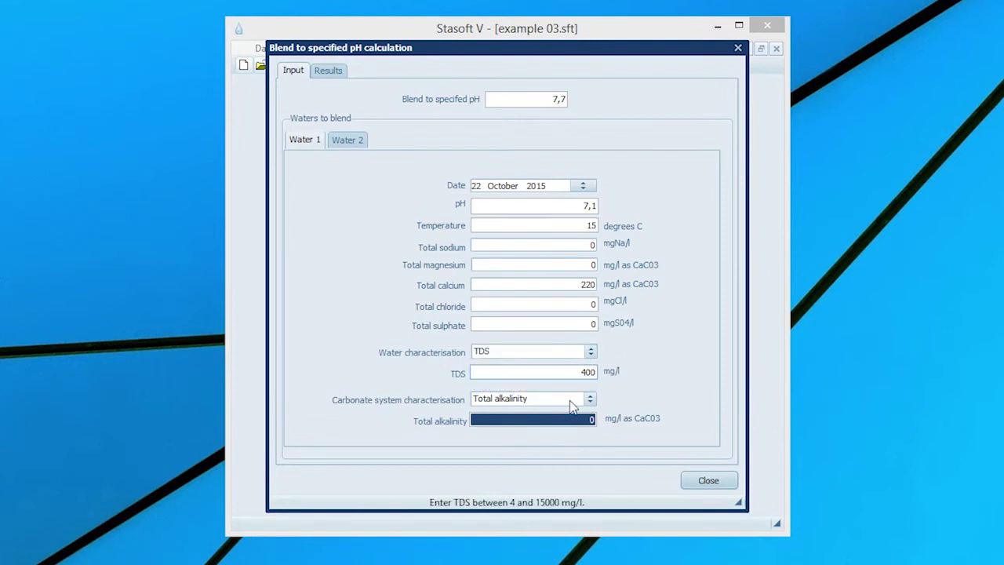
click(581, 420)
text(220)
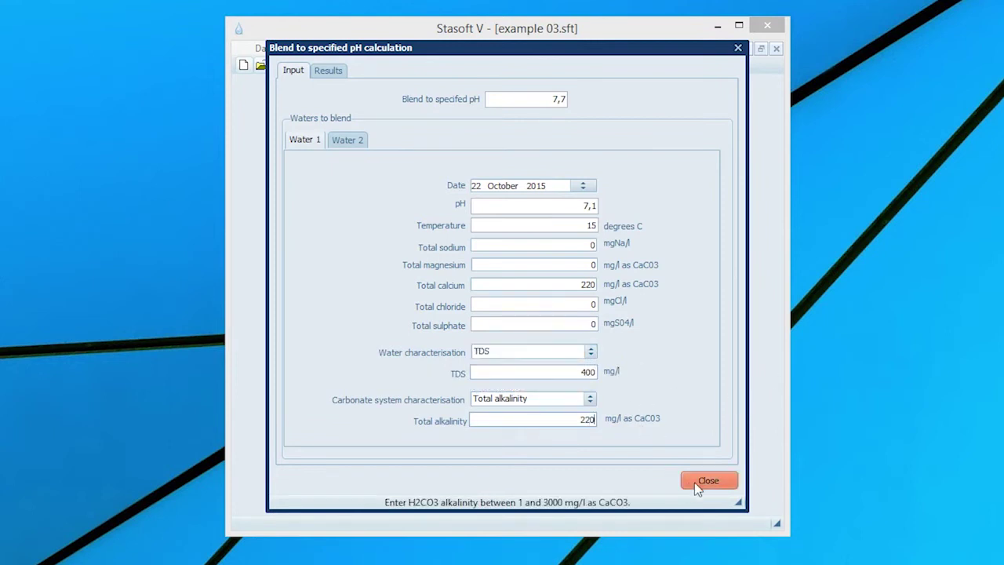
click(349, 141)
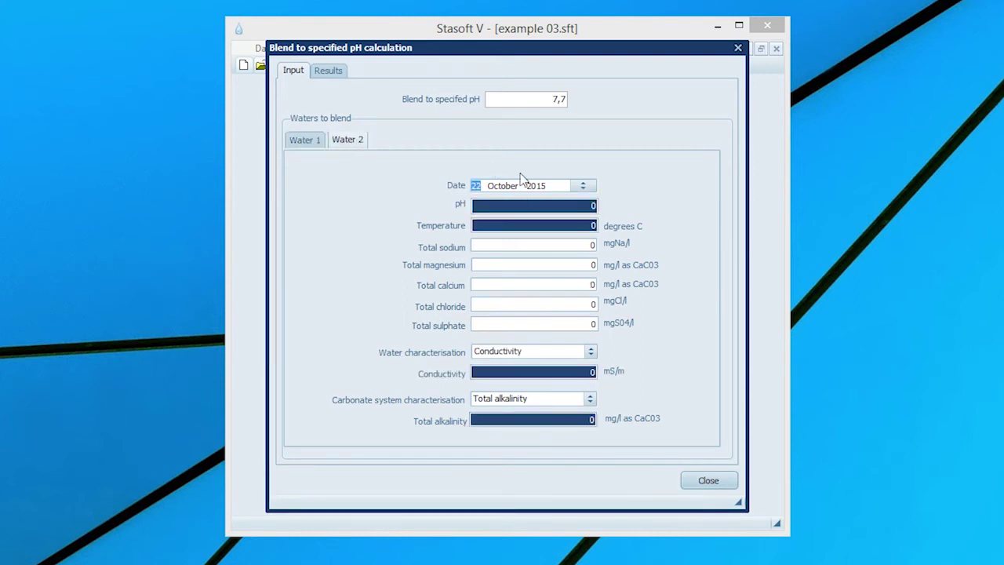
Enter Water 2's pH 11,5, temperature 20 °C and total calcium 140
key(shift+Tab)
key(Tab)
text(1)
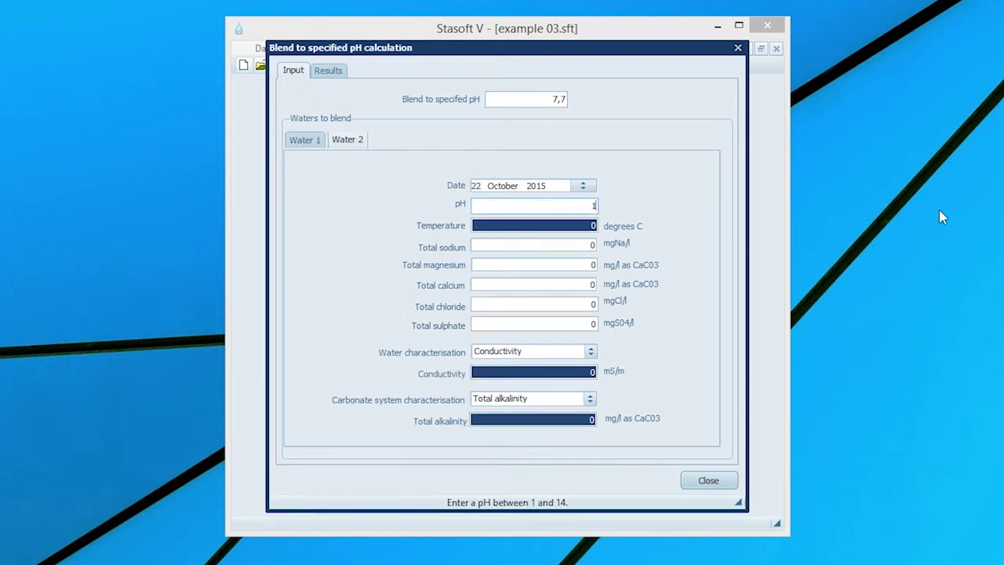
text(1,5)
key(Tab)
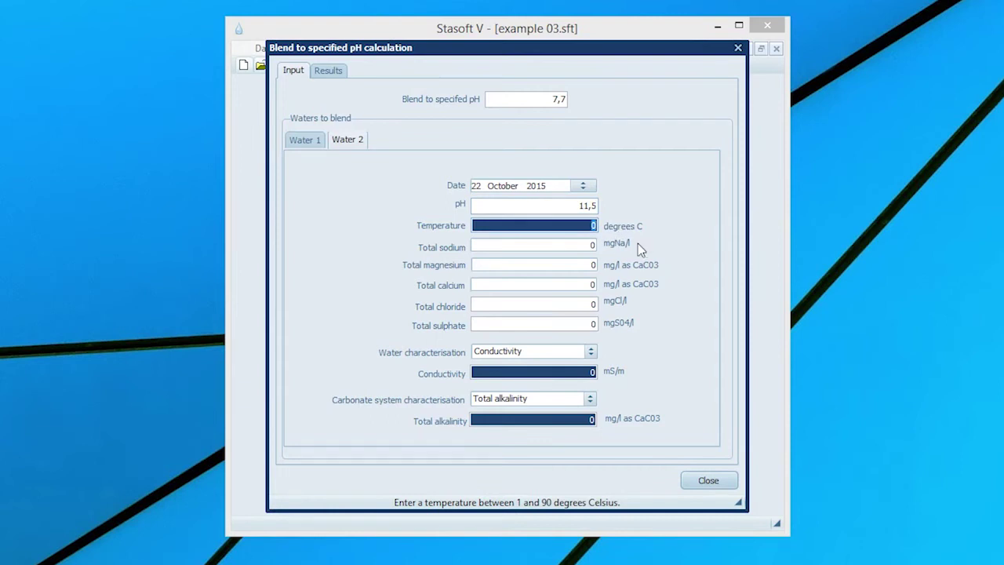
text(20)
click(562, 284)
text(140)
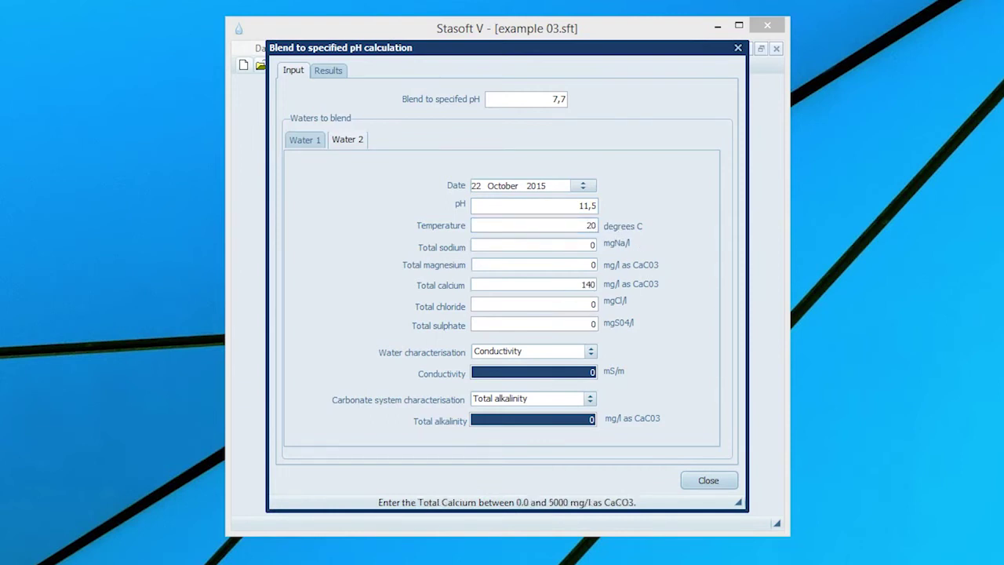
Characterise Water 2 by TDS 300 with alkalinity 60 and show the blend results
click(590, 351)
click(490, 361)
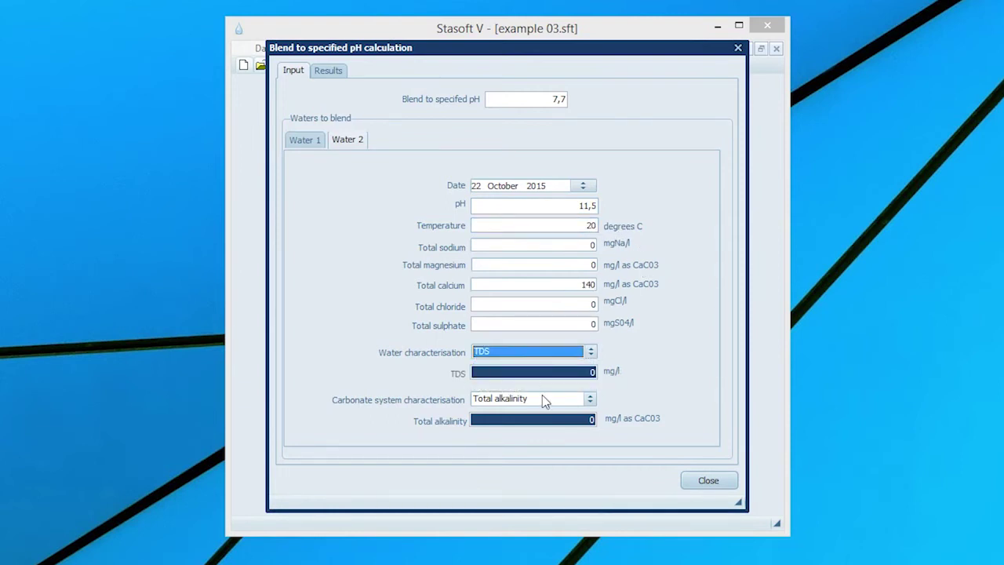
key(Tab)
text(300)
click(580, 418)
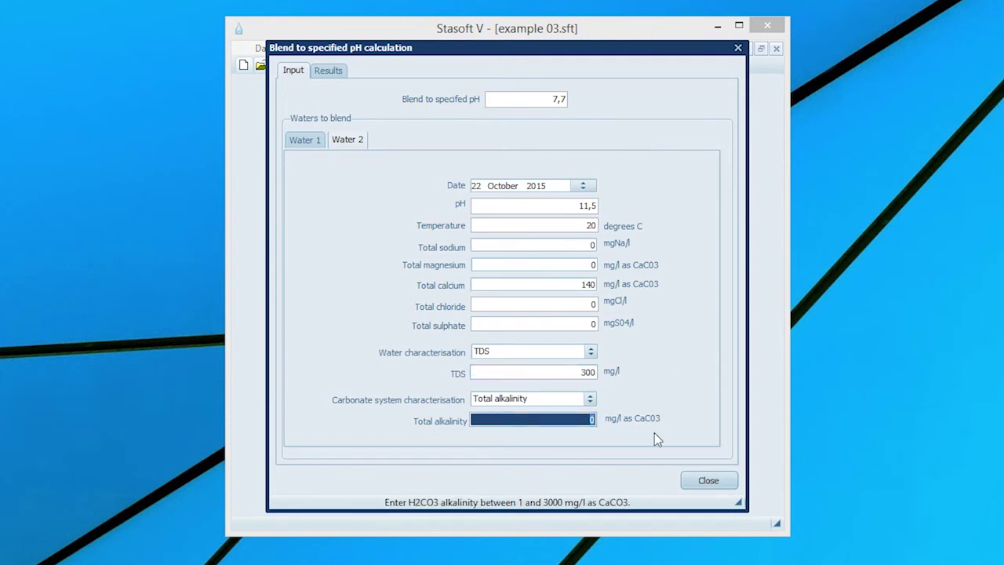
text(60)
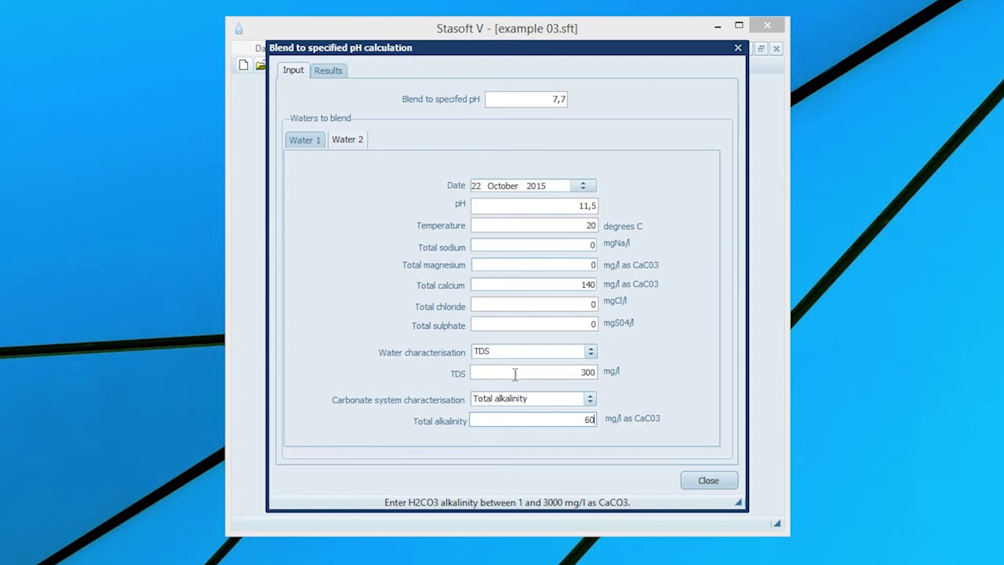
click(329, 70)
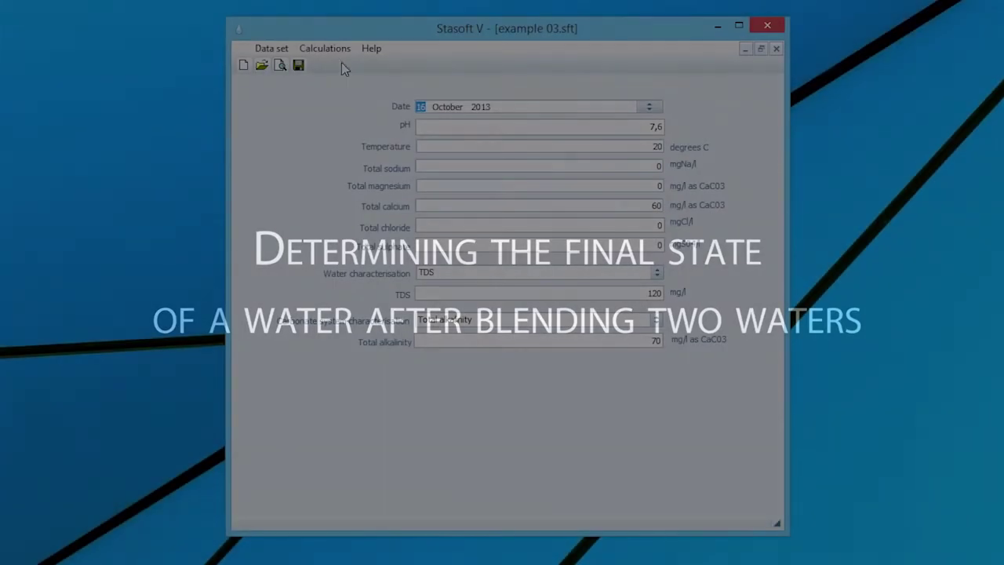
Start Determine water condition after blending with Water 1 at 60%, pH 11,3, 20 °C
click(333, 50)
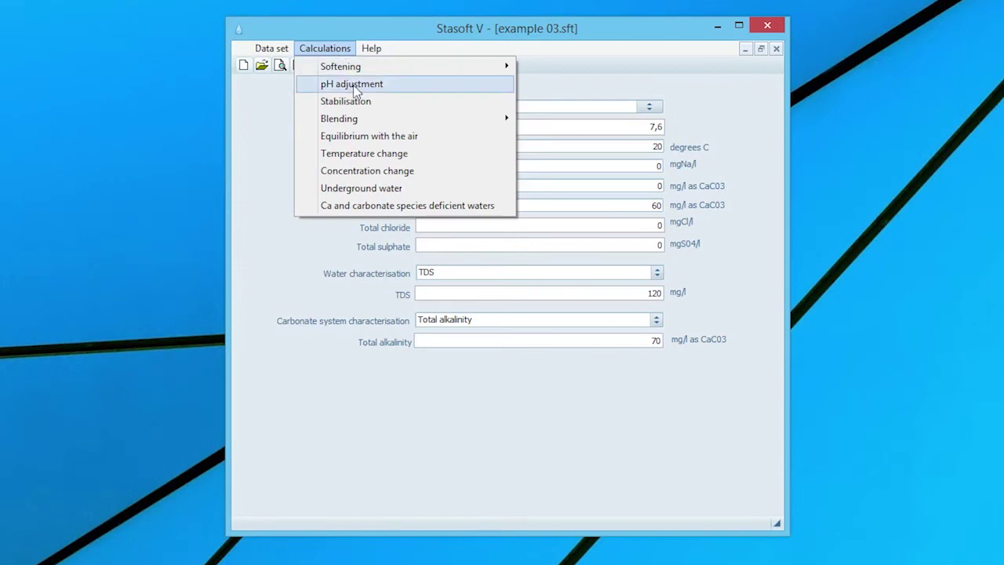
mouse_move(359, 118)
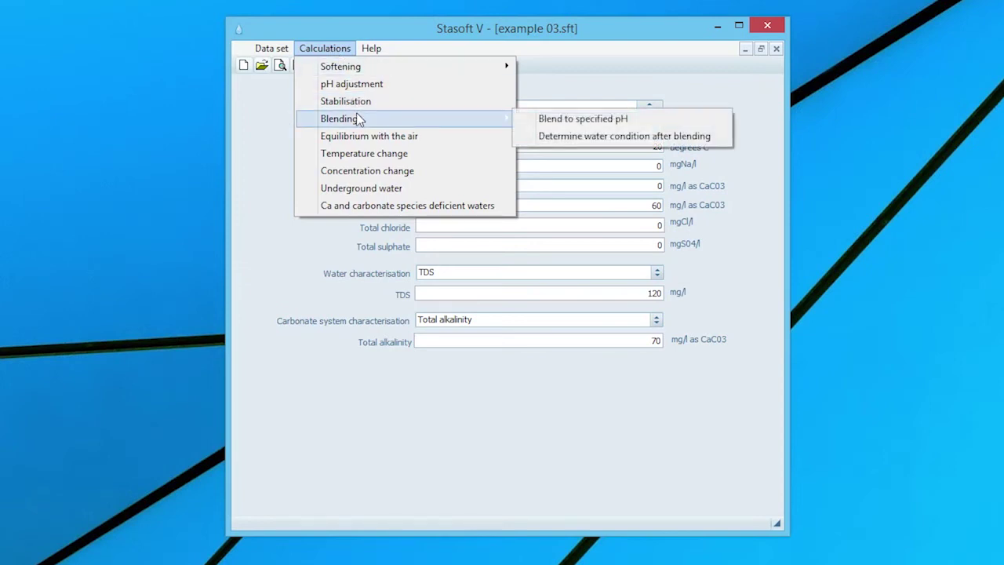
click(672, 139)
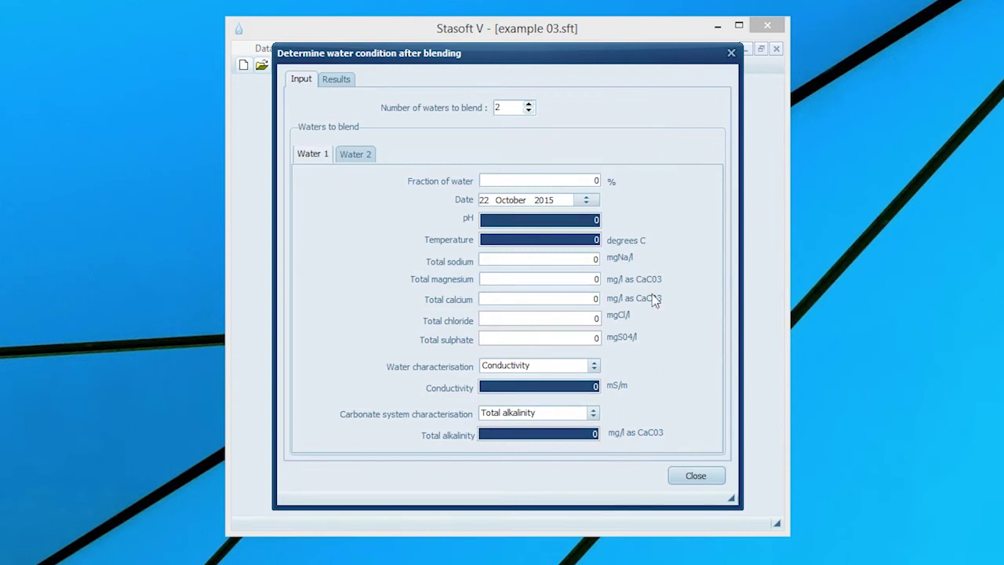
click(532, 179)
text(60)
key(Tab)
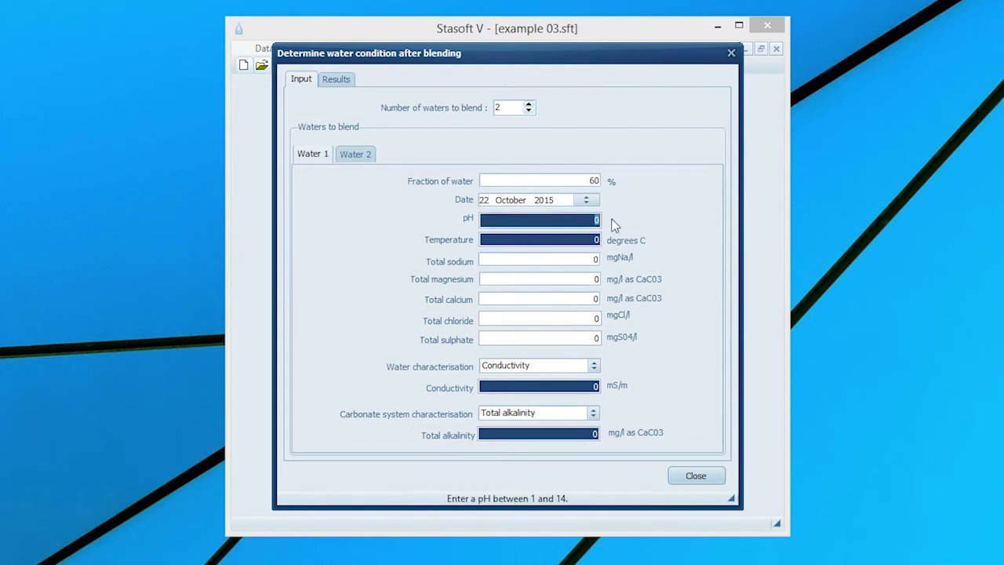
text(11,3)
key(Tab)
text(20)
Give Water 1 magnesium 4, calcium 60, TDS 300 and total alkalinity 77
key(Tab)
key(Tab)
text(4)
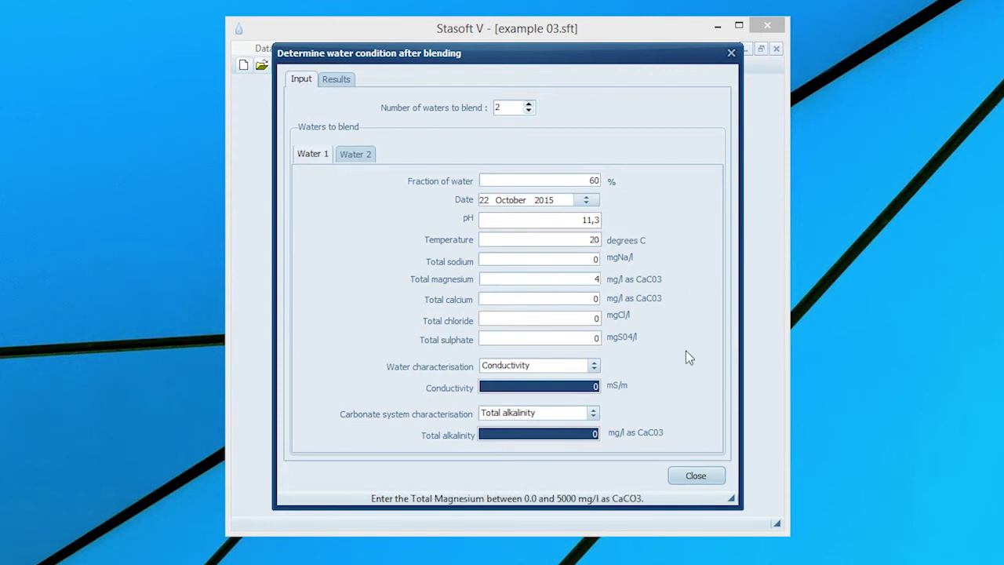
key(Tab)
text(60)
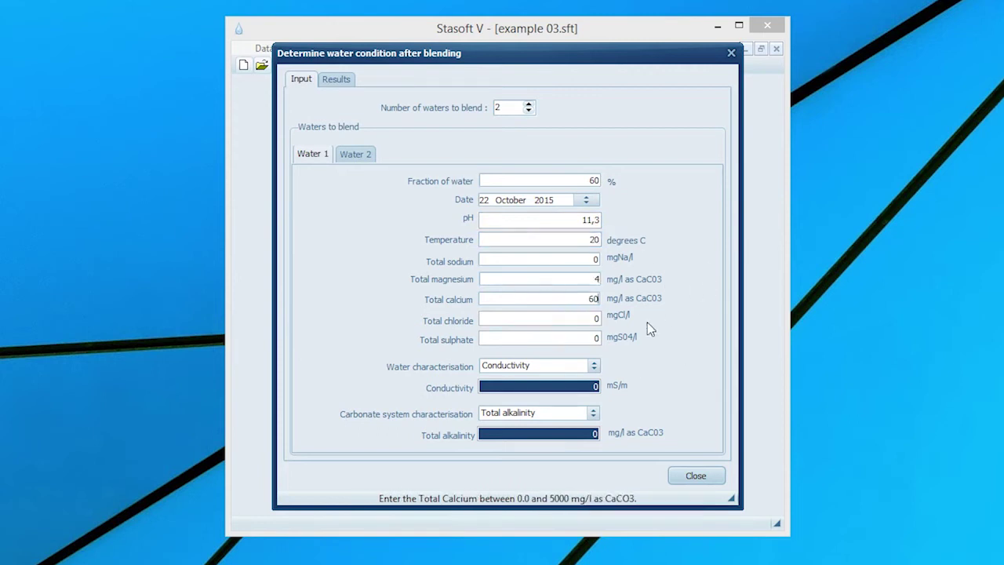
click(580, 366)
click(518, 376)
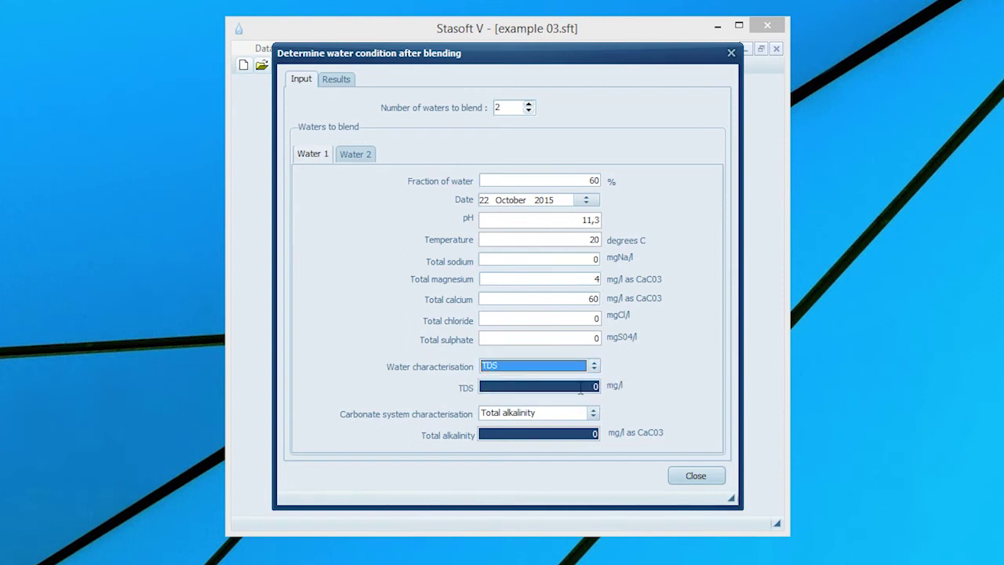
click(580, 387)
text(300)
key(Tab)
text(77)
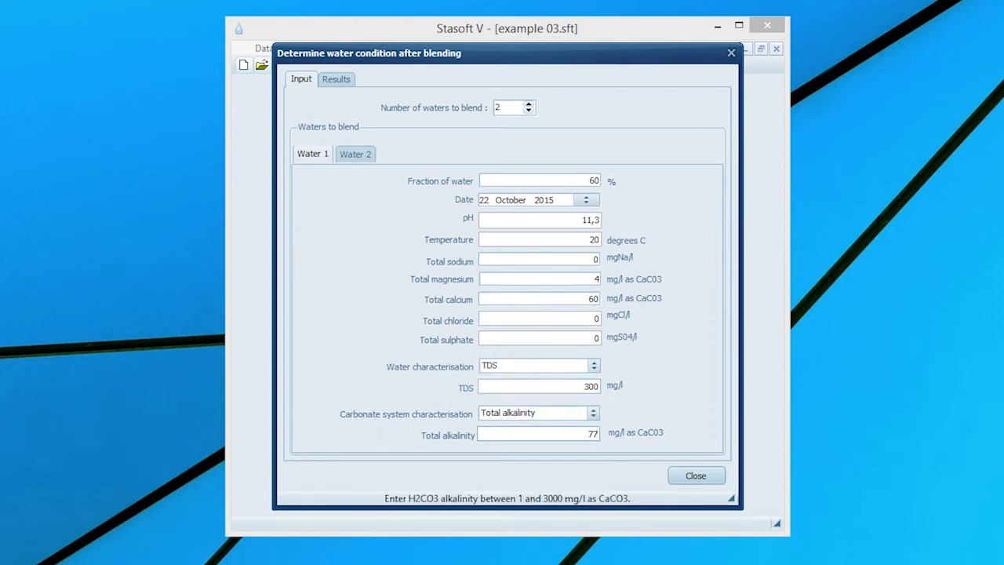
Enter Water 2 as 40%, pH 7,3, 20 °C, magnesium 40, calcium 230
click(361, 156)
text(40)
key(Tab)
text(7,3)
key(Tab)
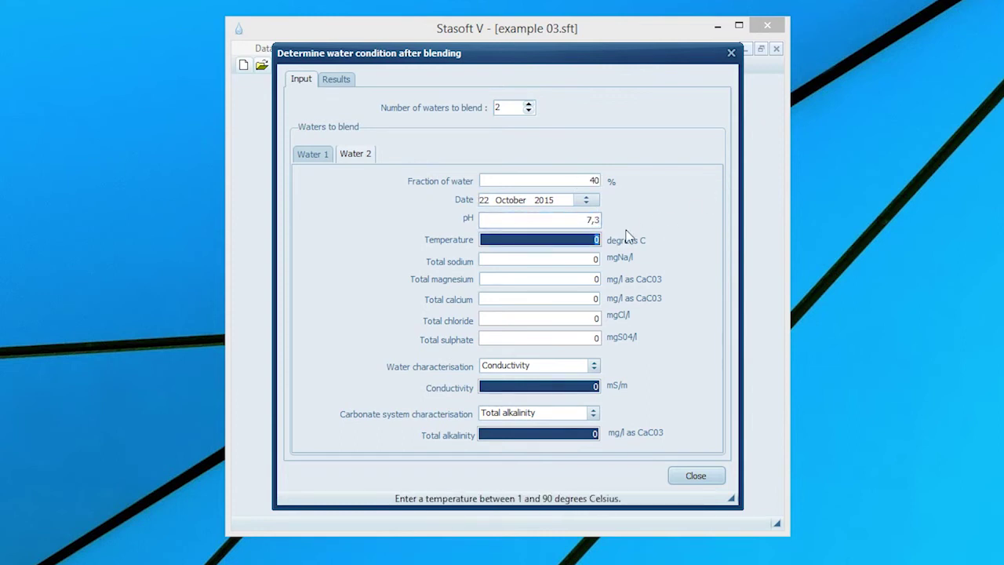
text(20)
key(Tab)
key(Tab)
text(40)
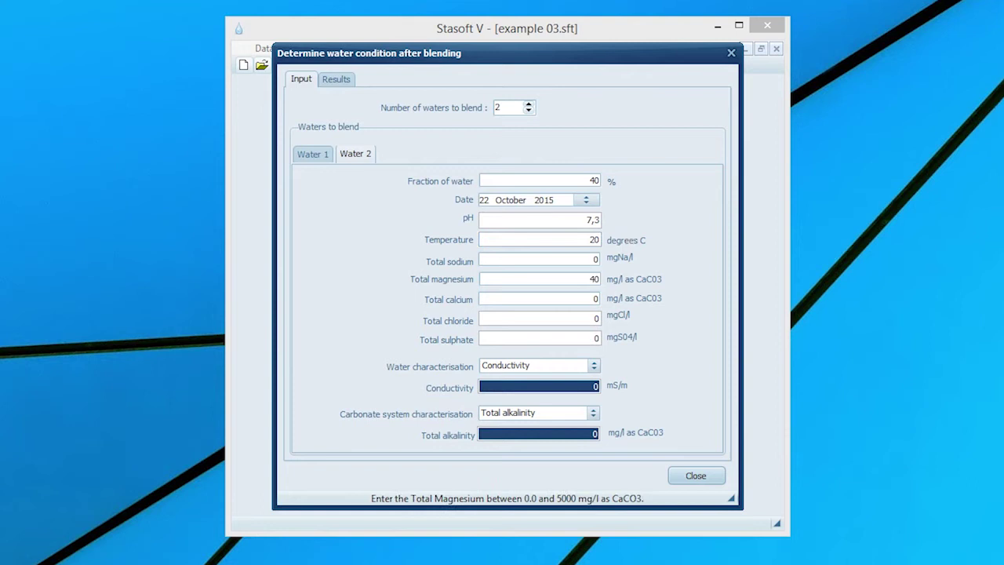
key(Tab)
text(230)
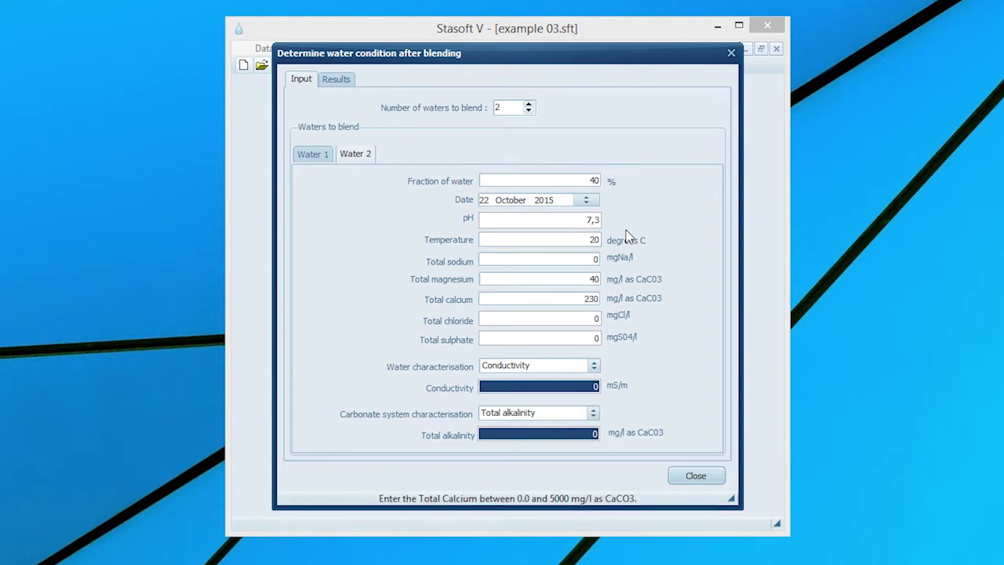
Characterise Water 2 by TDS 400 with alkalinity 130 and show the blend results
key(Tab)
key(Tab)
key(Tab)
key(Down)
key(Tab)
text(400)
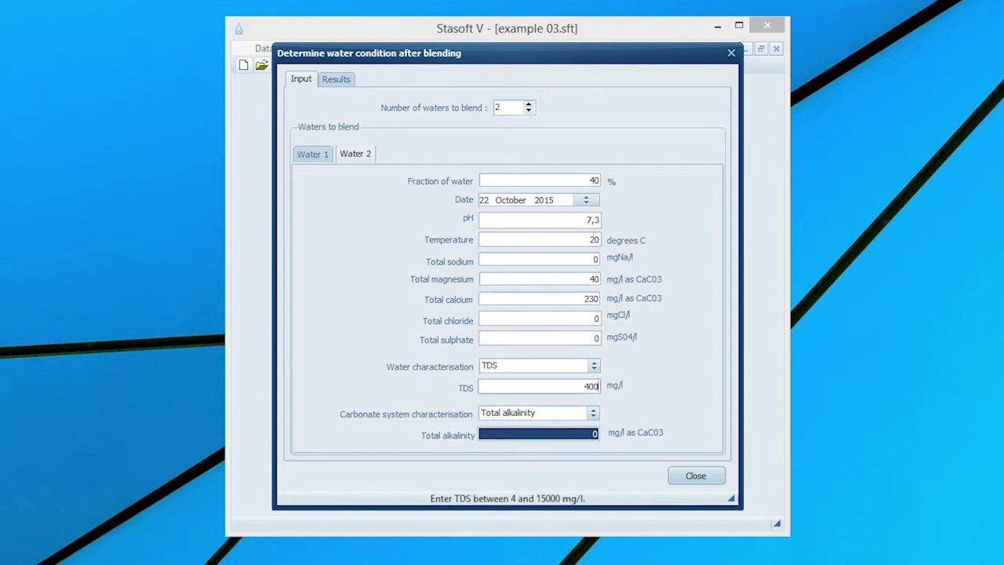
key(Tab)
key(Tab)
text(130)
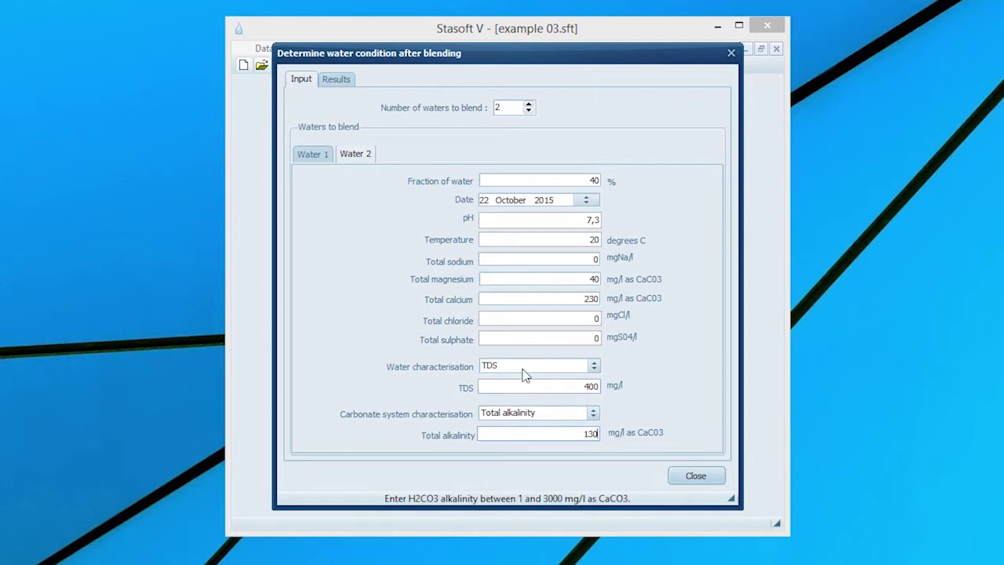
click(337, 79)
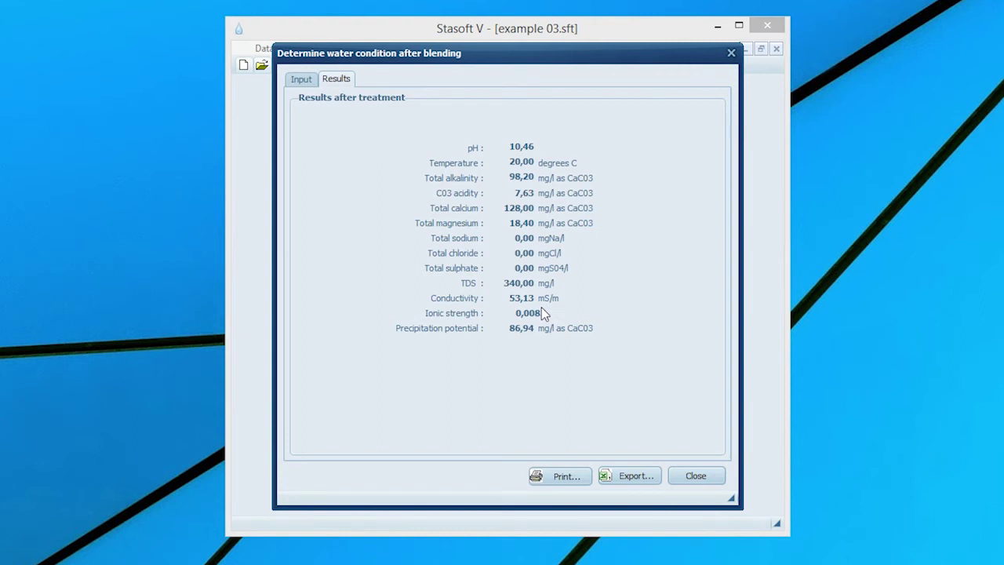
Recheck the blend results and dismiss both warnings that fractions don't total 100%
key(ctrl+Tab)
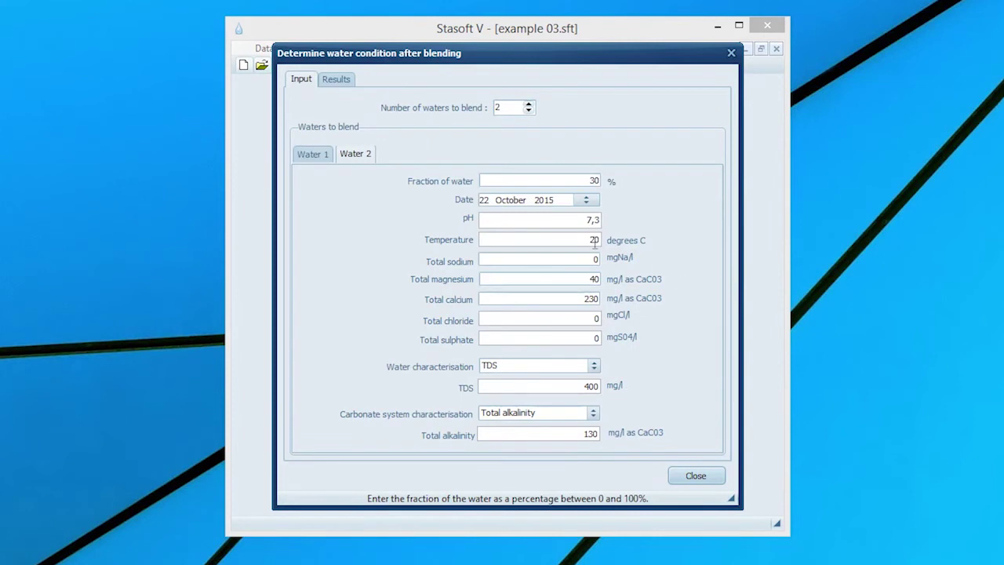
click(335, 79)
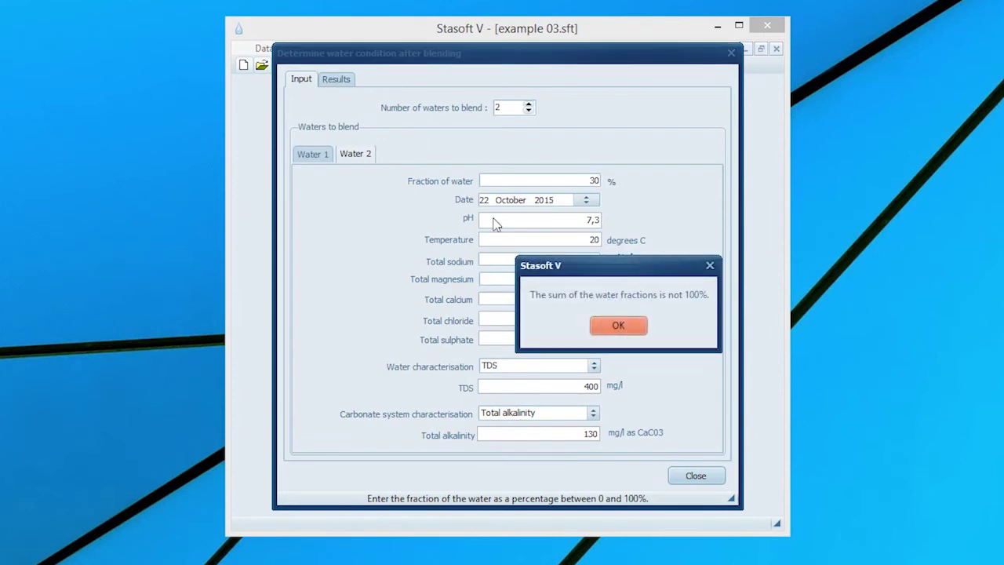
click(627, 330)
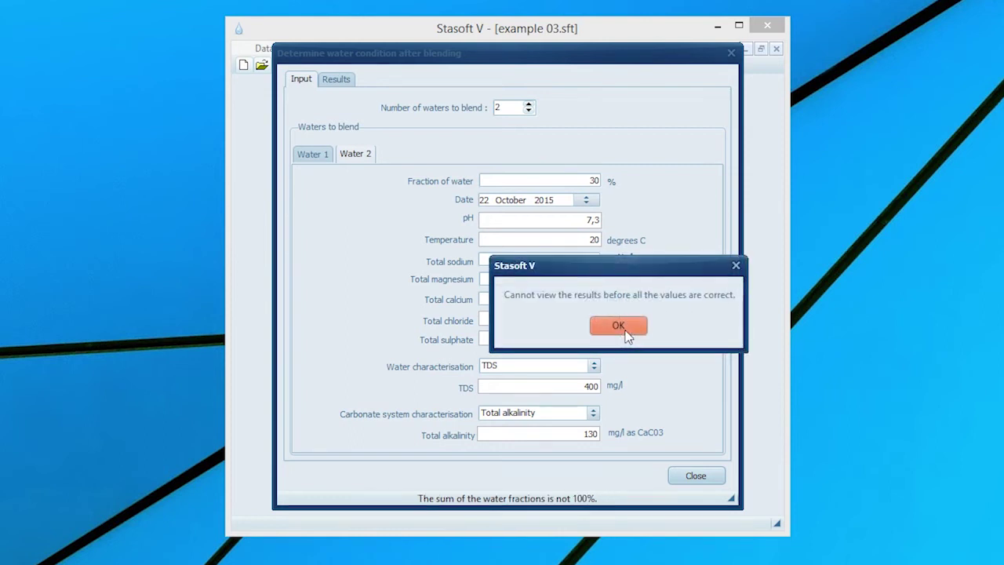
click(626, 333)
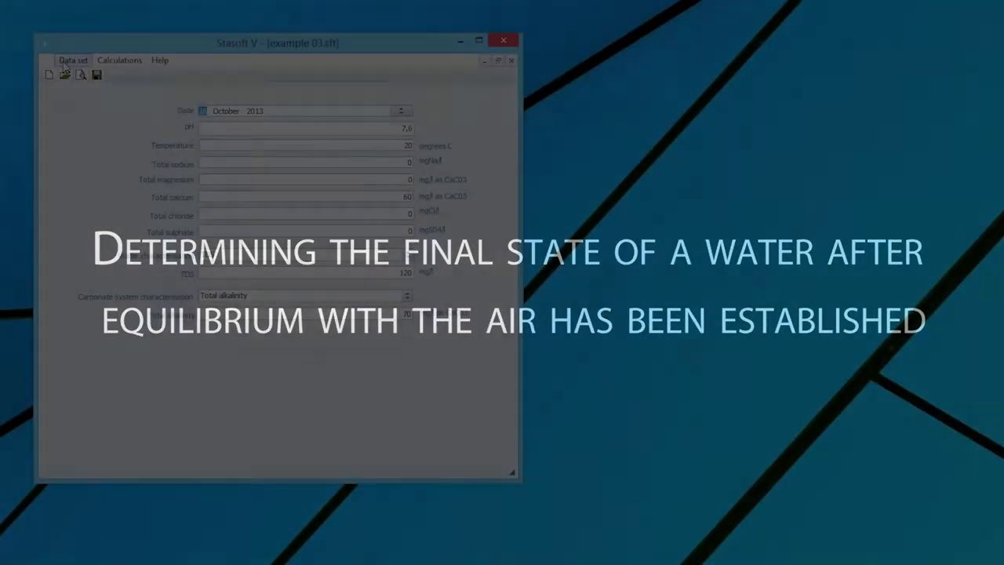
Load example 06.sft and view its water characteristics
click(73, 60)
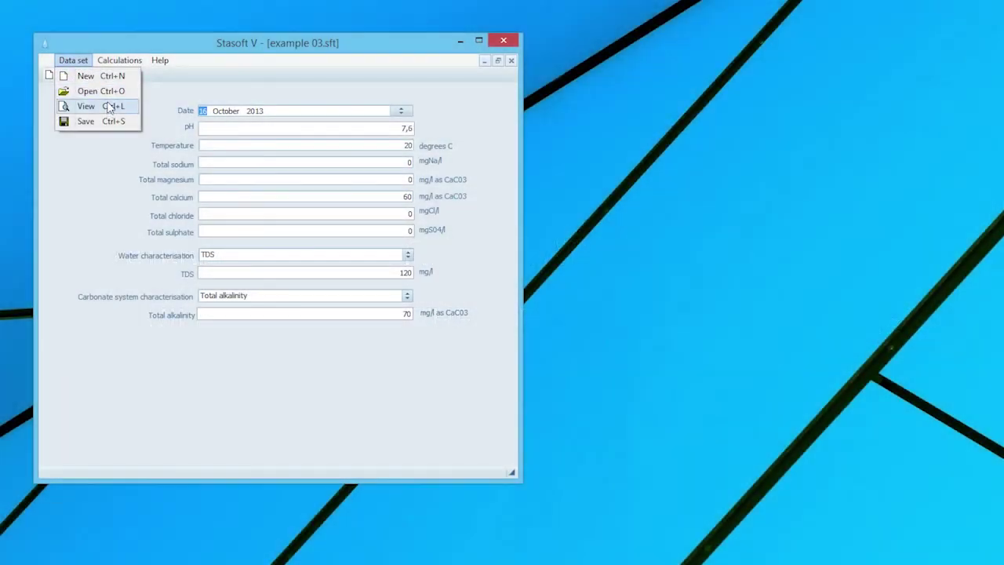
click(92, 91)
click(548, 220)
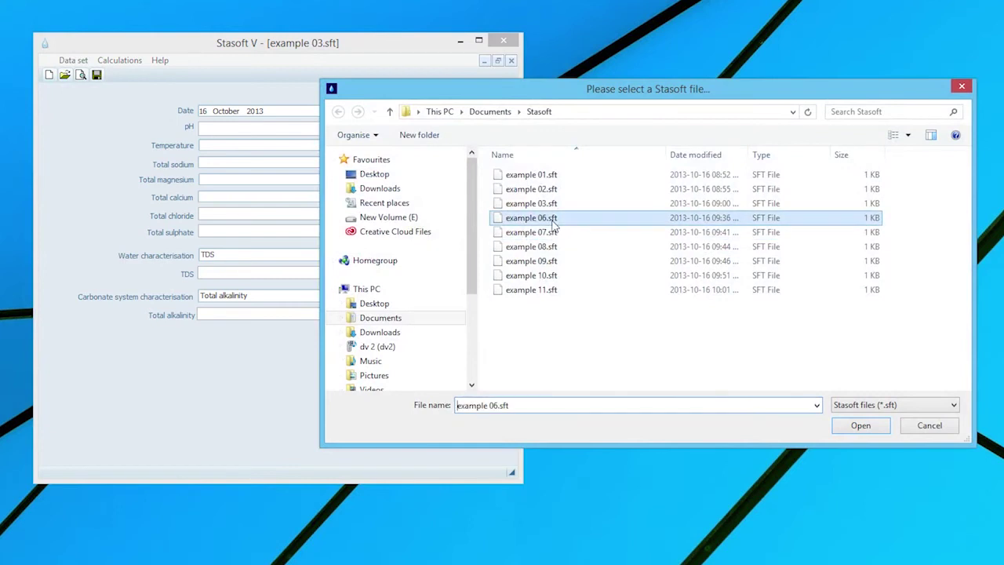
double_click(553, 224)
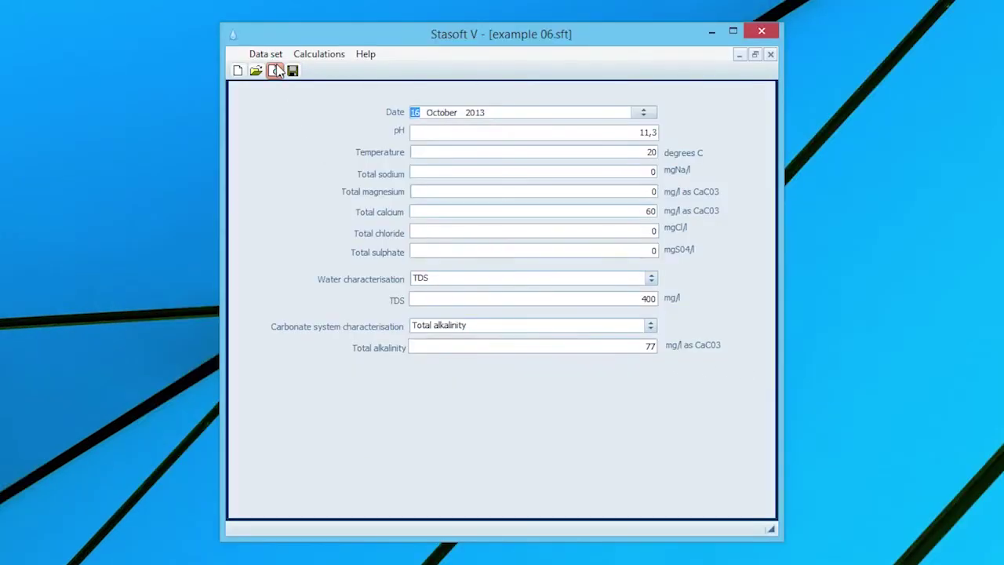
click(83, 72)
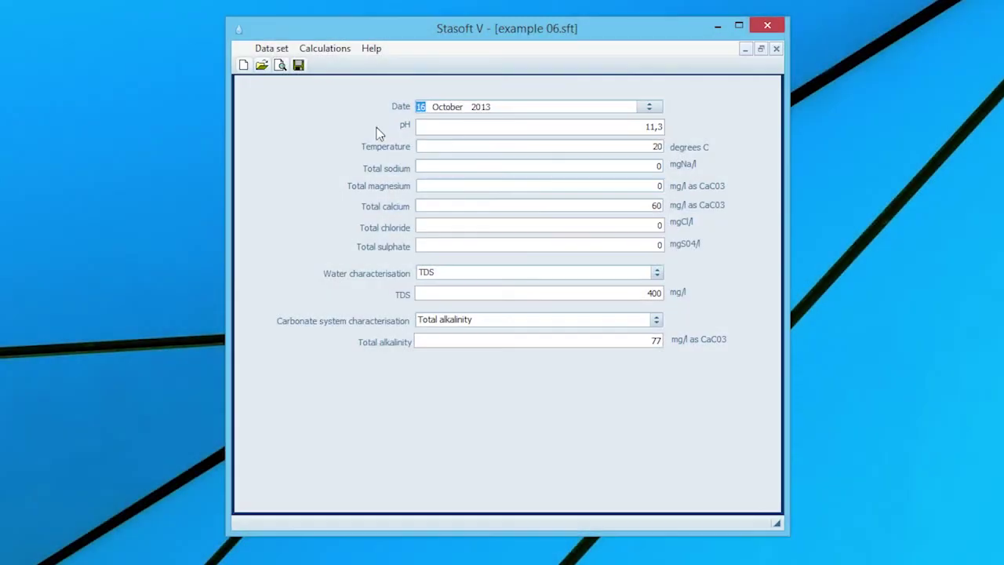
Run Equilibrium with the air at CO2 partial pressure 0,00035 atm and show results
click(318, 49)
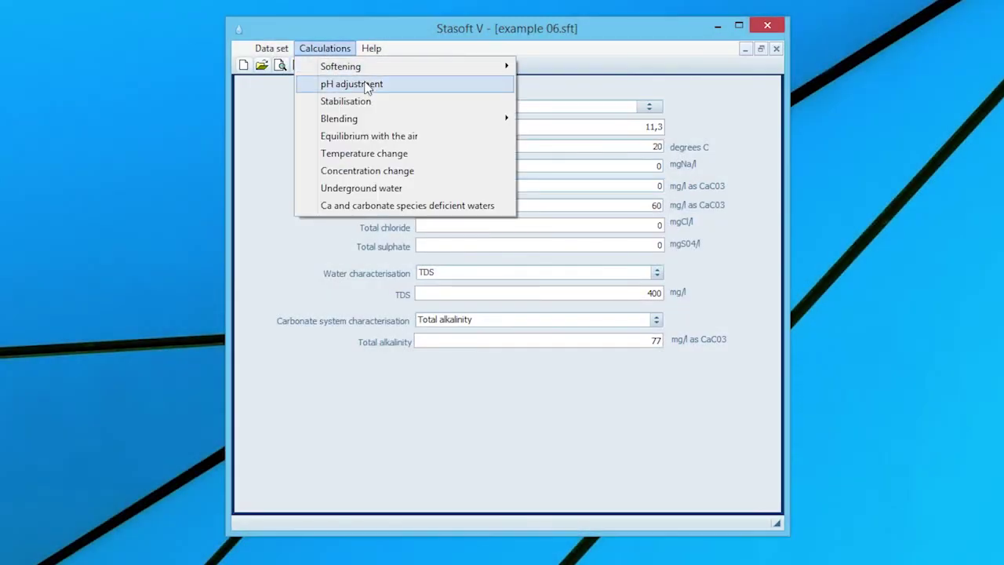
click(411, 137)
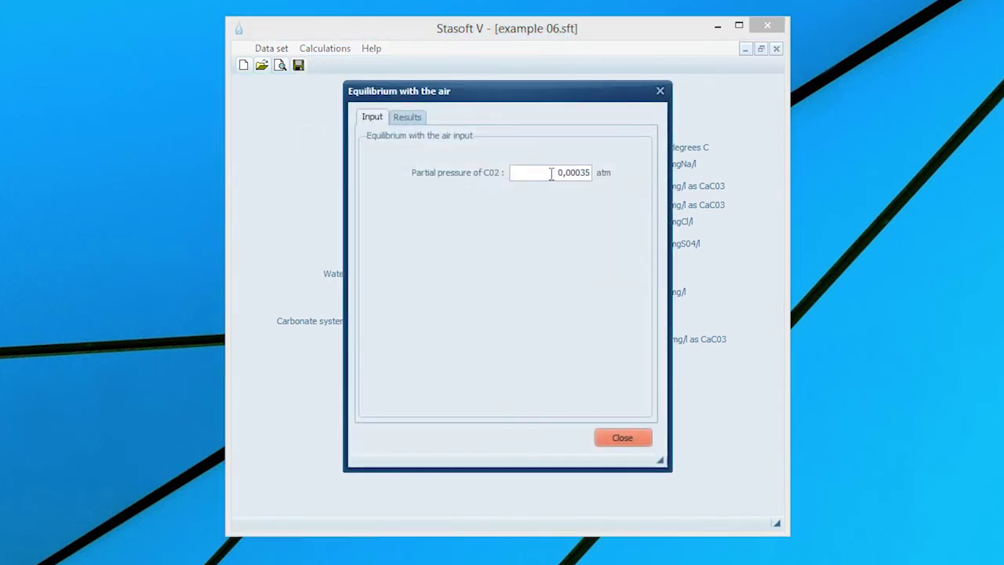
click(417, 120)
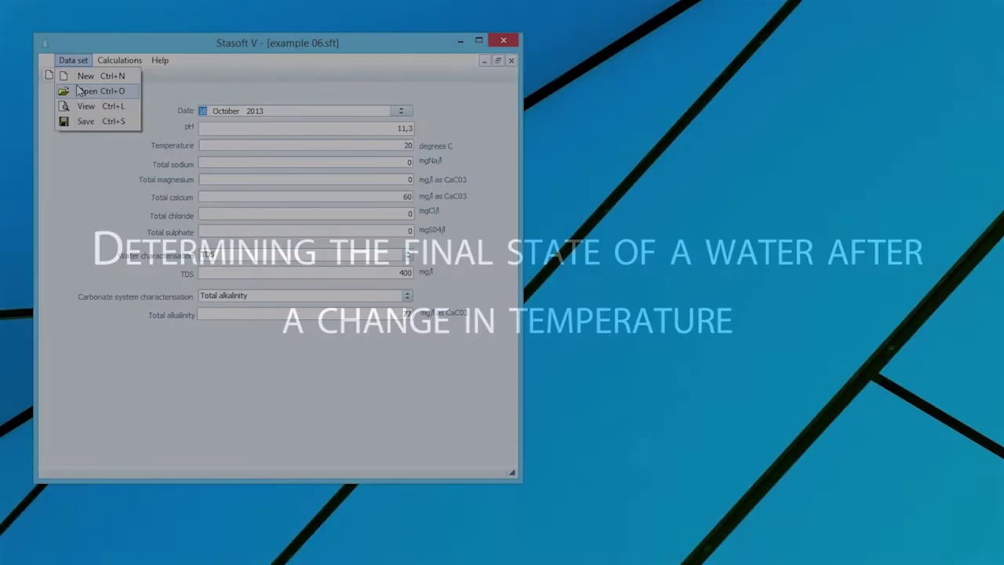
Load example 07.sft and review its water characteristics
click(78, 89)
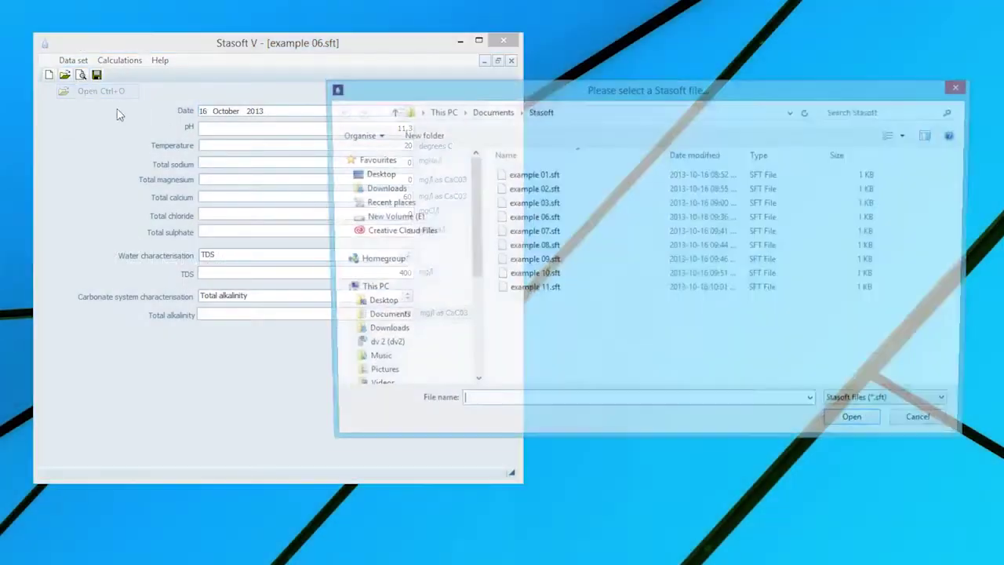
click(546, 238)
click(861, 425)
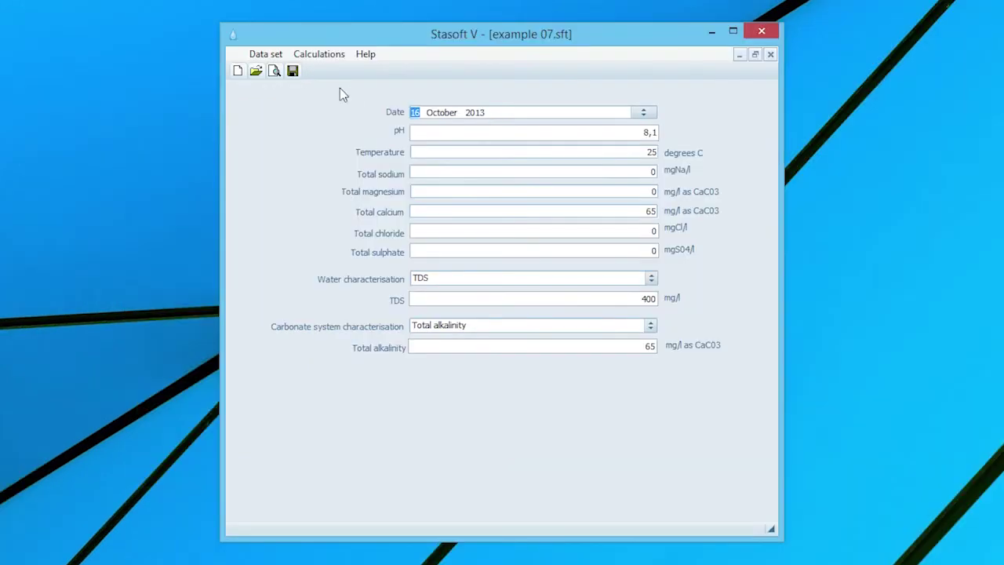
click(274, 72)
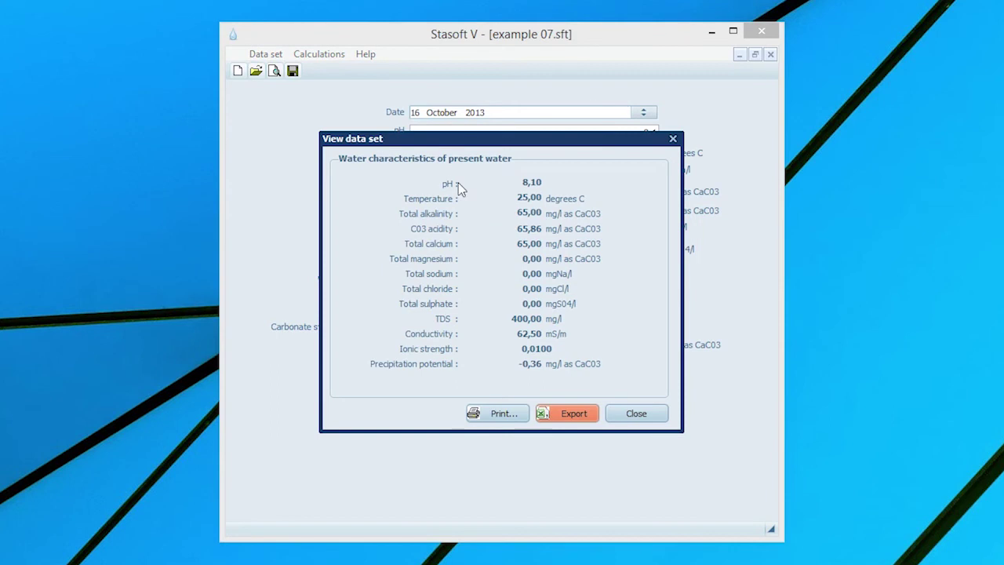
click(630, 413)
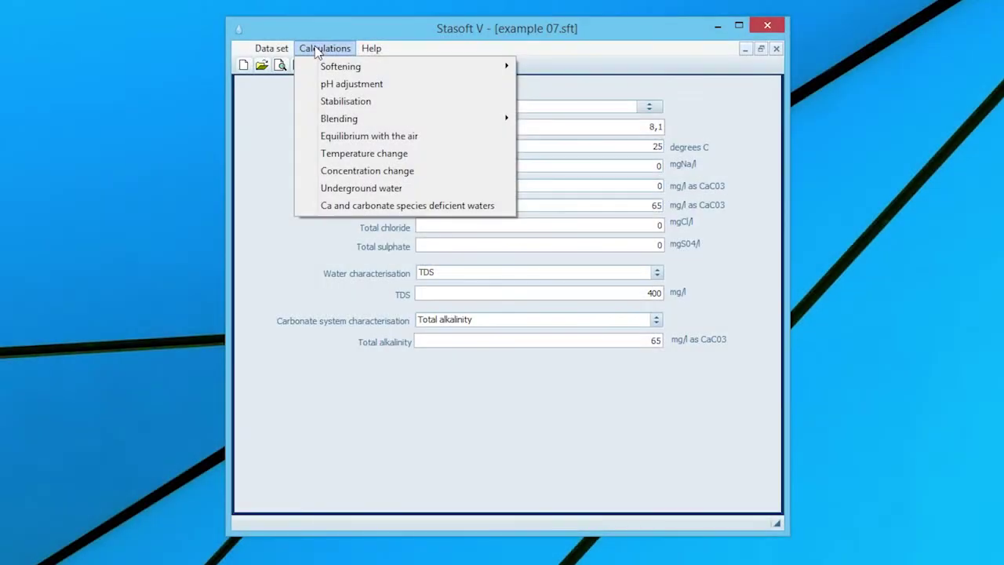
Calculate a temperature change to 90 °C, giving pH 8,11 and precipitation potential 5,18
click(381, 161)
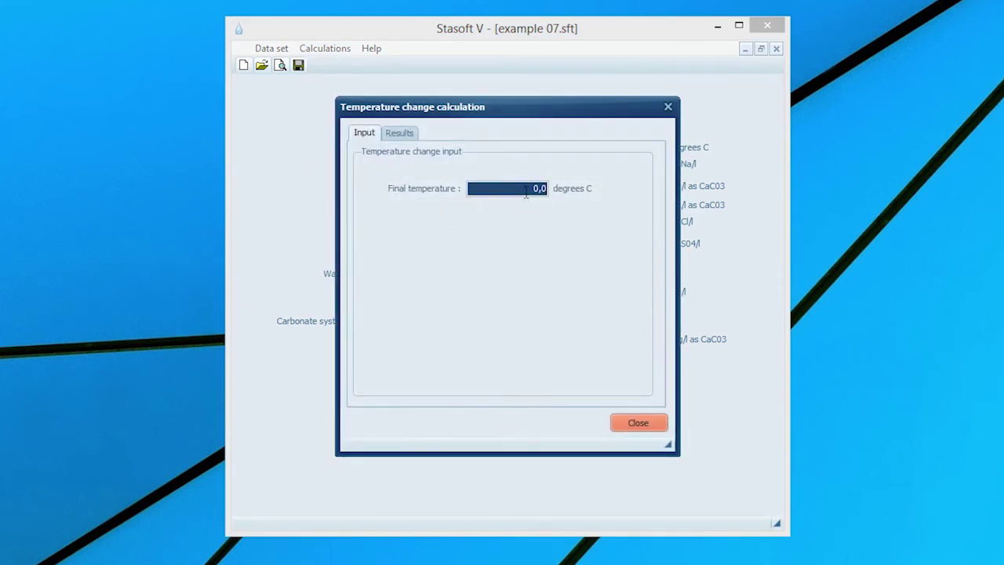
text(90)
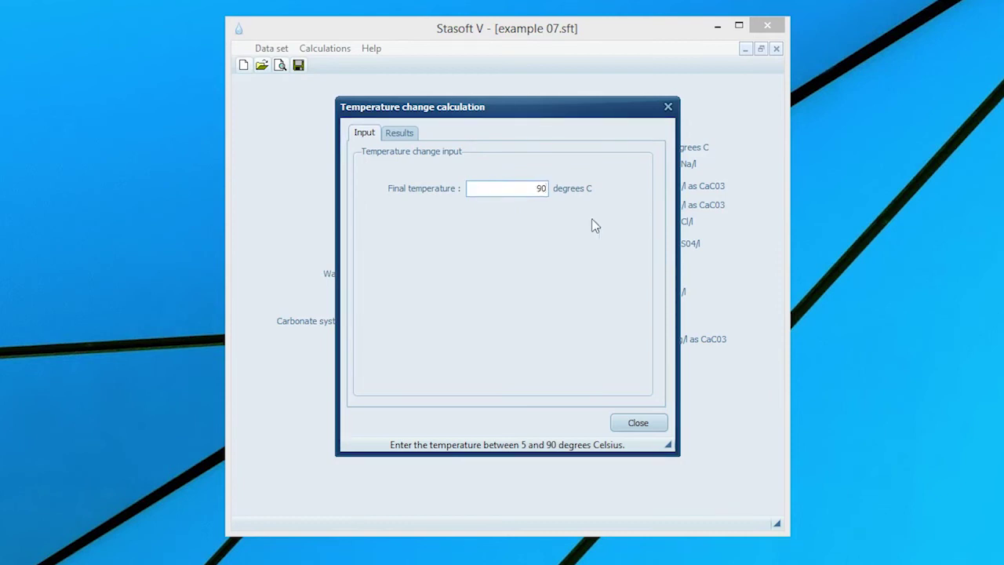
click(407, 132)
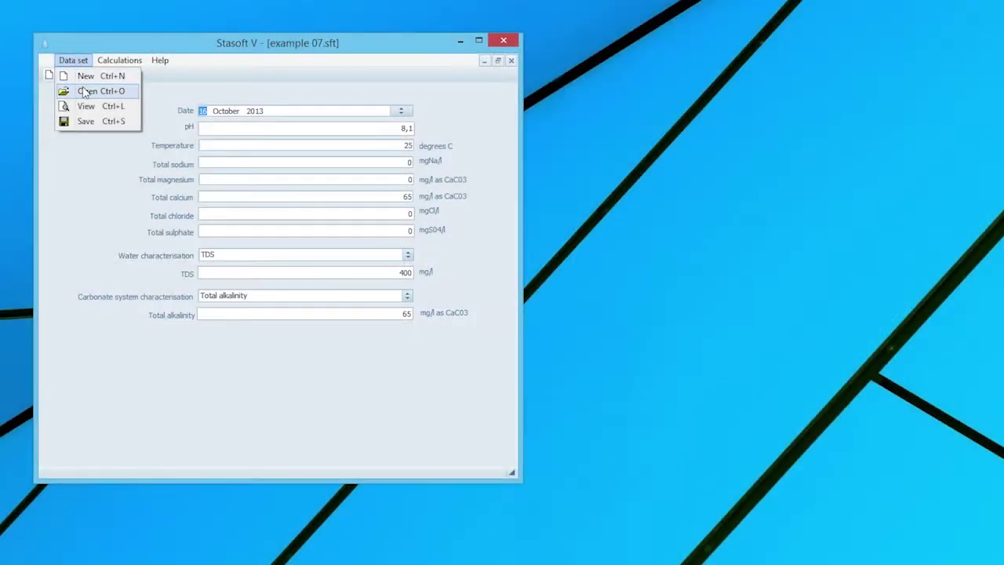
Load the example 08.sft data set and review its water characteristics
click(87, 89)
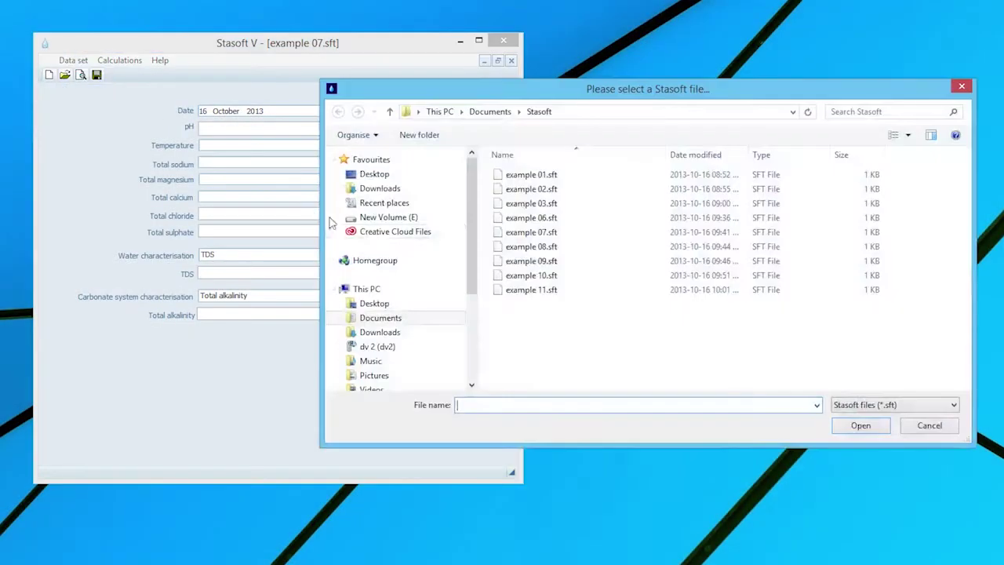
click(551, 249)
click(871, 425)
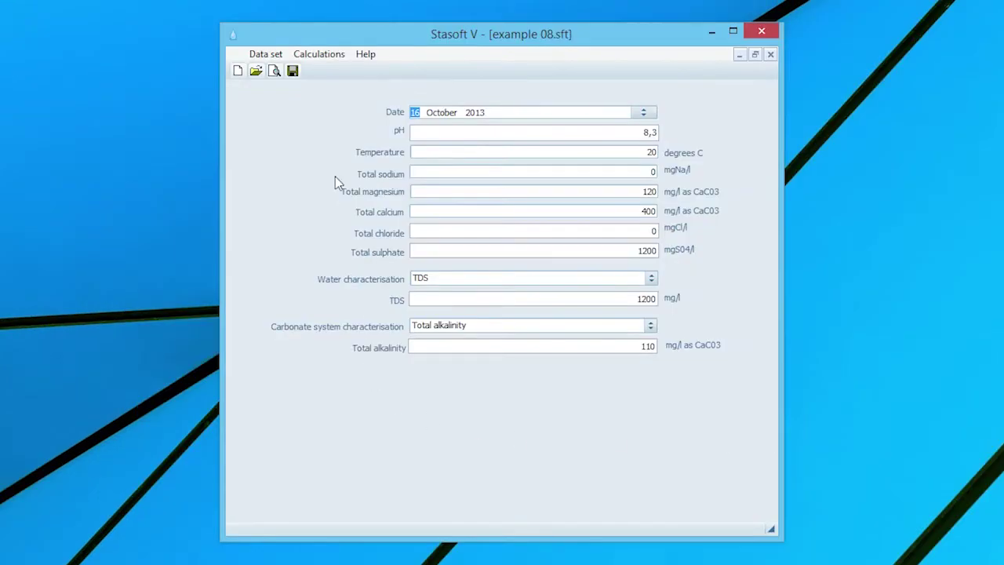
click(274, 70)
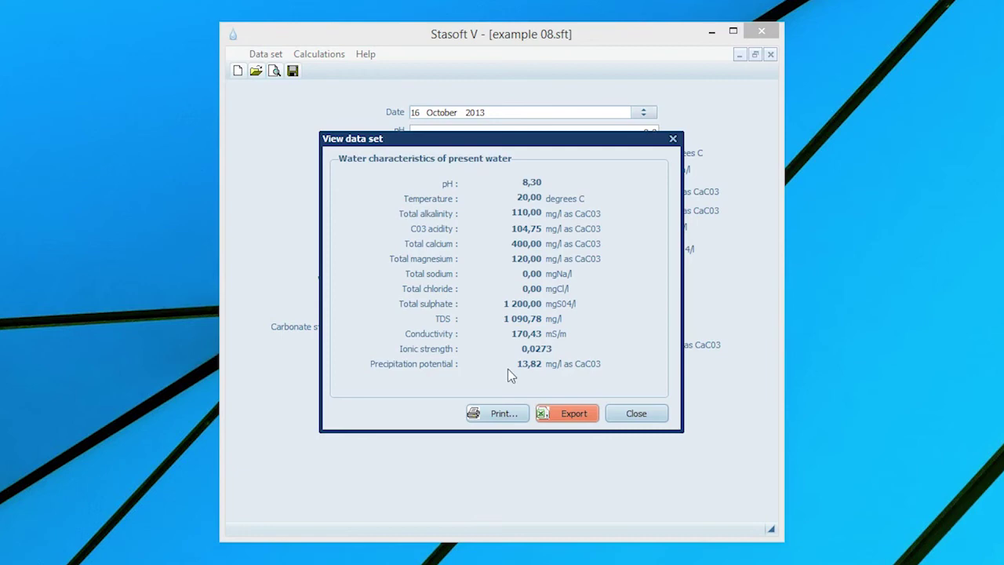
click(635, 413)
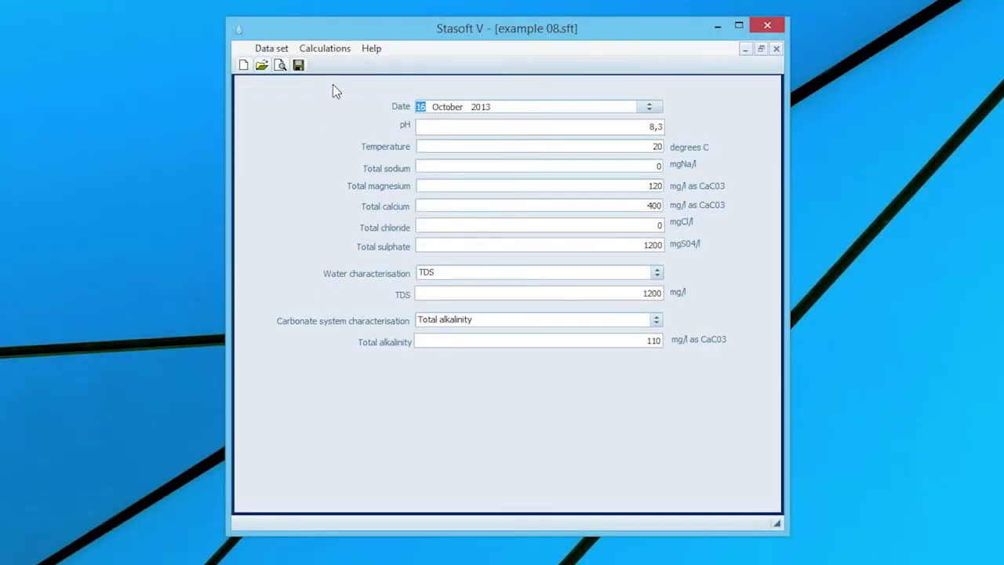
Run a concentration change with 40% evaporation and check the results, pH 8,25
click(324, 49)
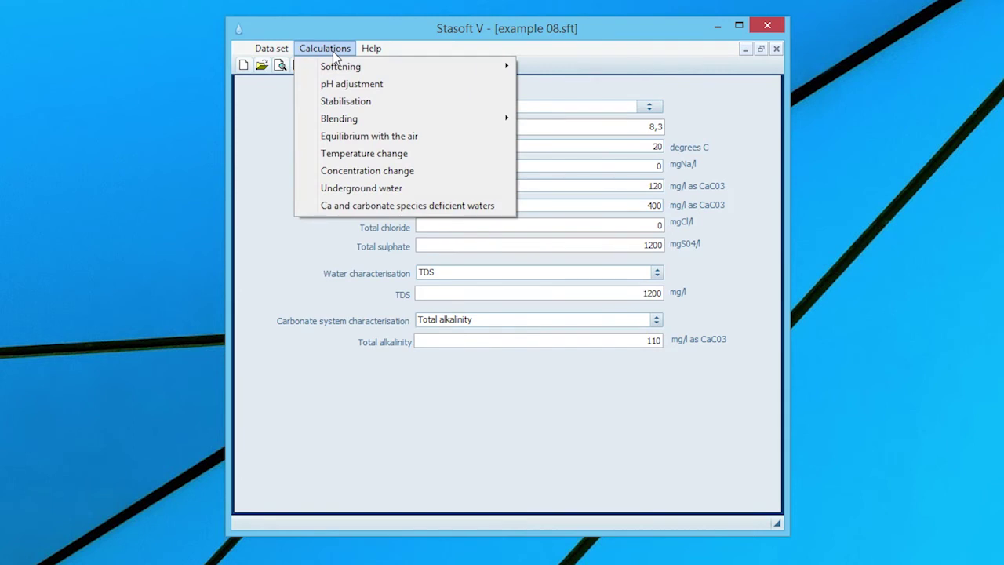
click(370, 170)
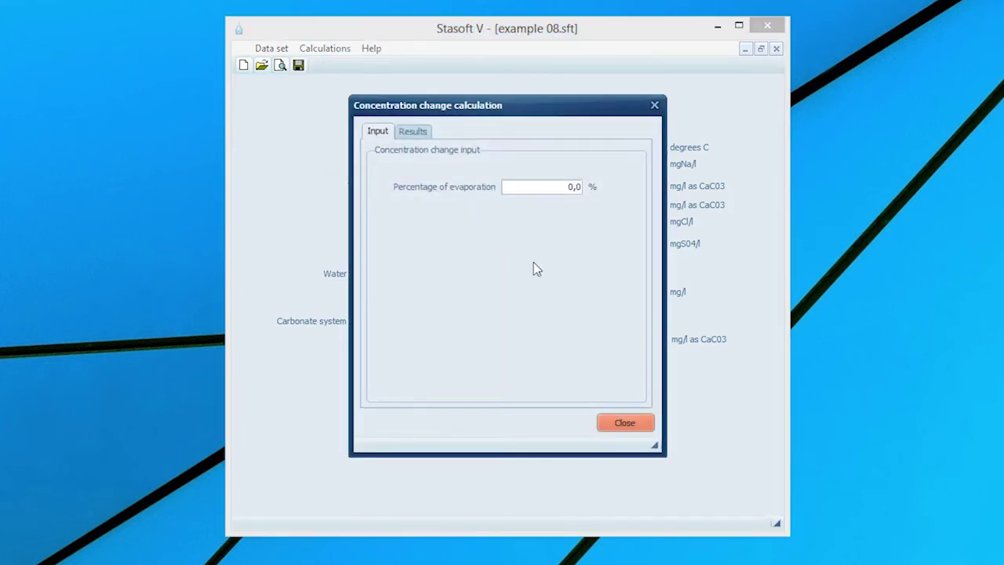
click(554, 187)
text(40)
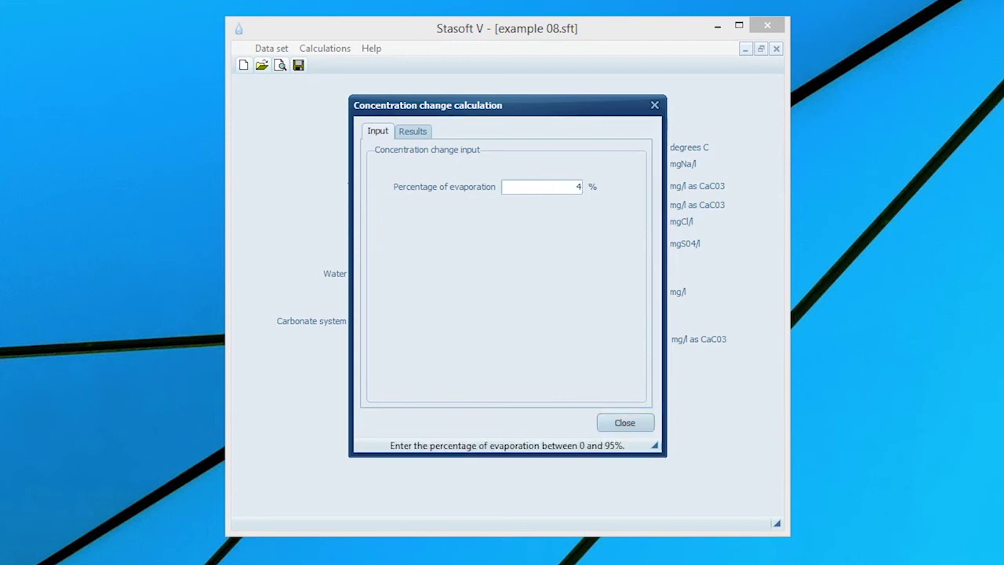
click(414, 133)
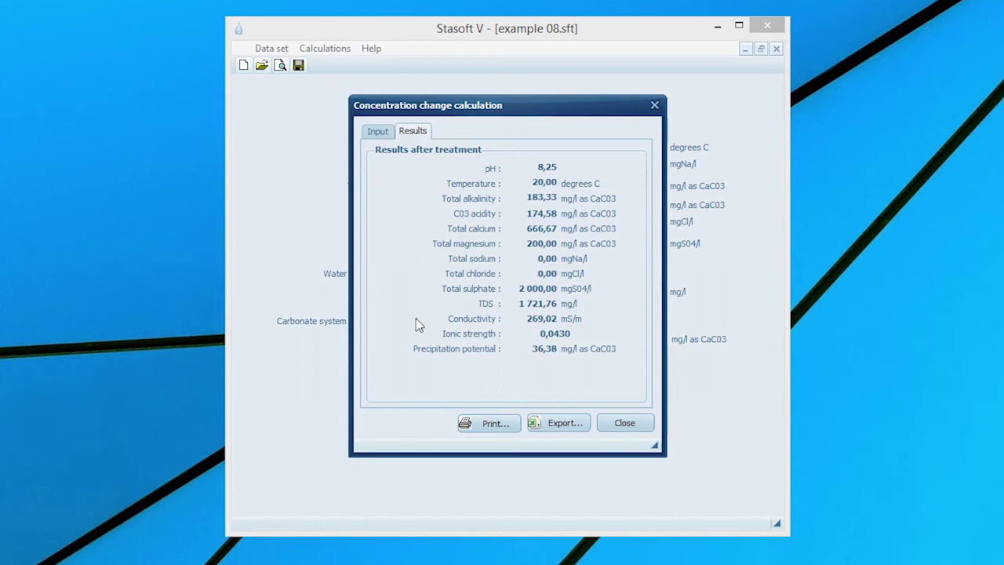
click(624, 424)
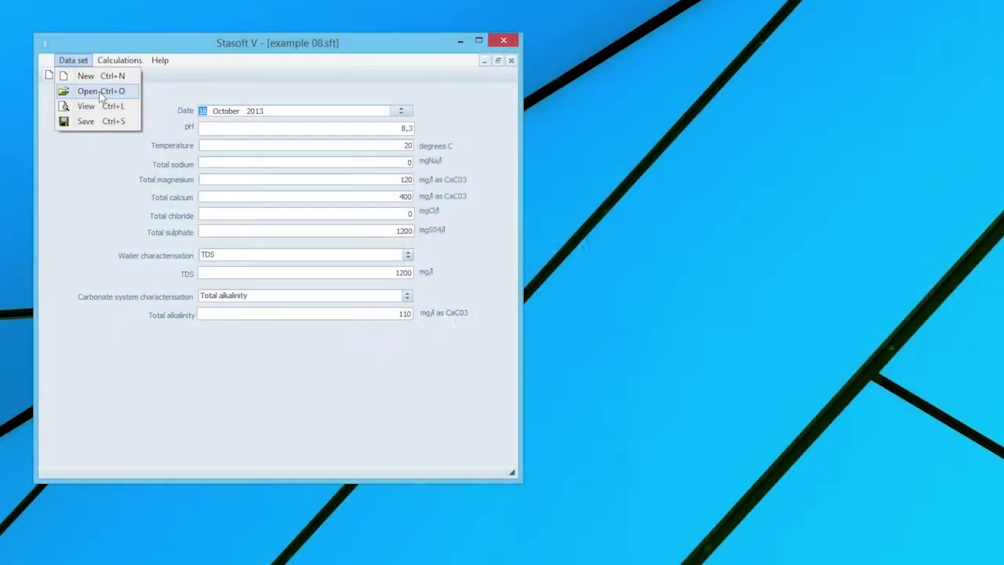
Load the example 09.sft data set and review its water characteristics
click(94, 90)
click(548, 262)
click(860, 424)
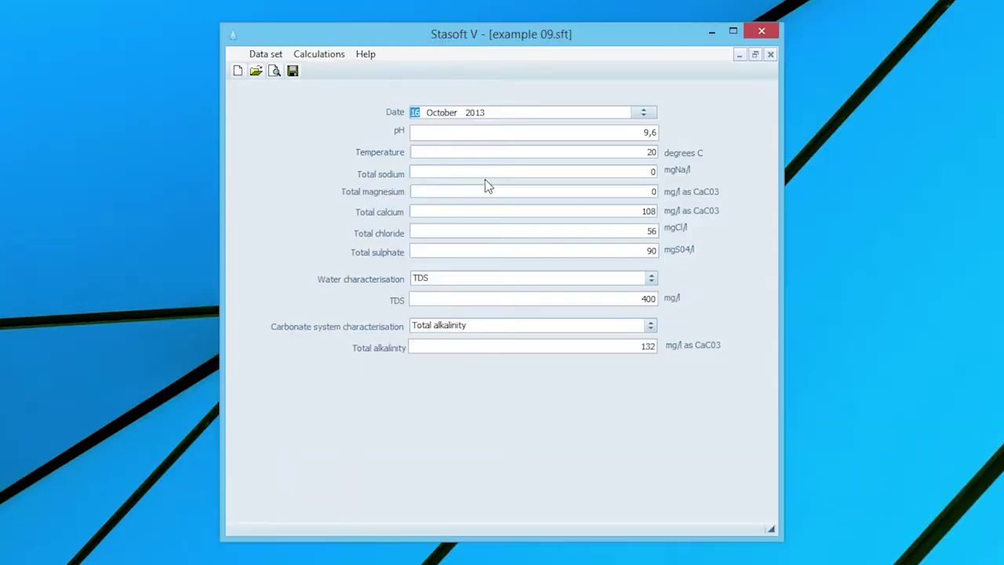
click(274, 71)
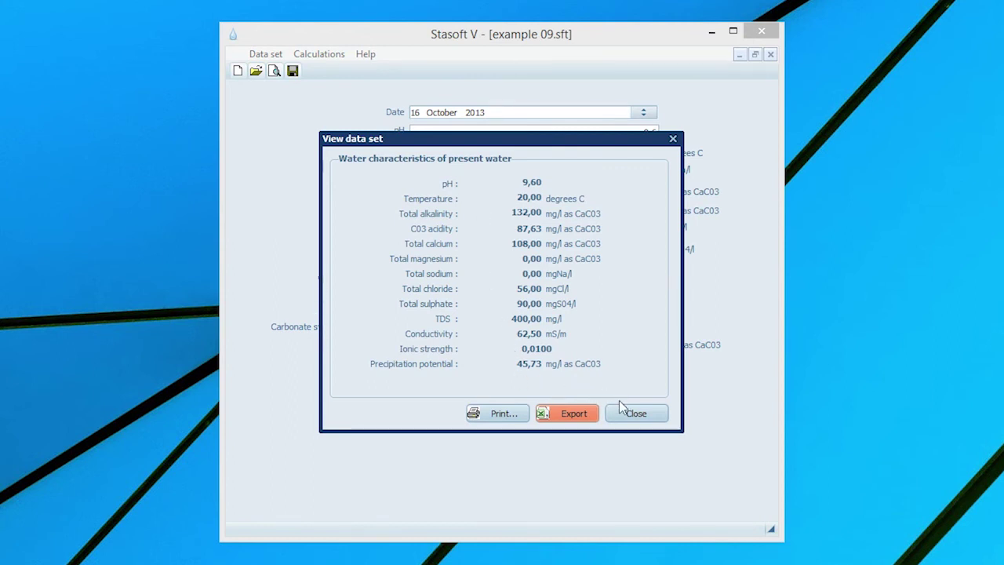
click(337, 49)
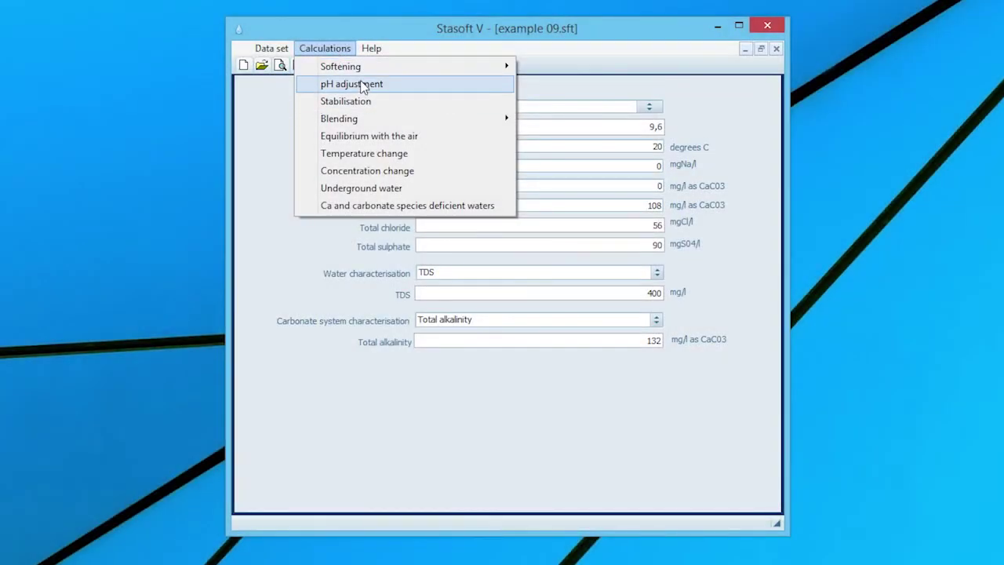
Adjust the pH to 7,2 by dosing hydrochloric acid and view the results
click(360, 82)
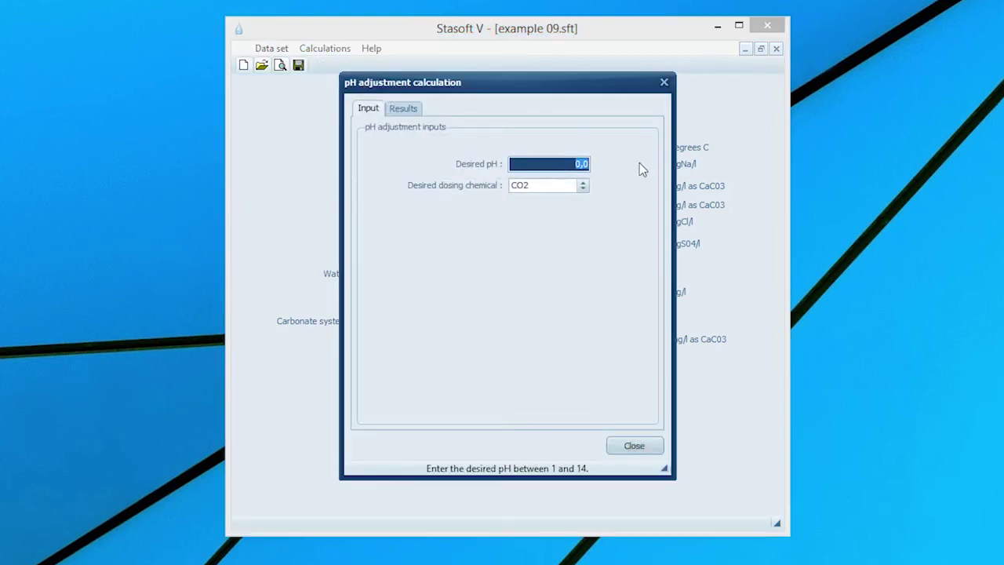
text(7,2)
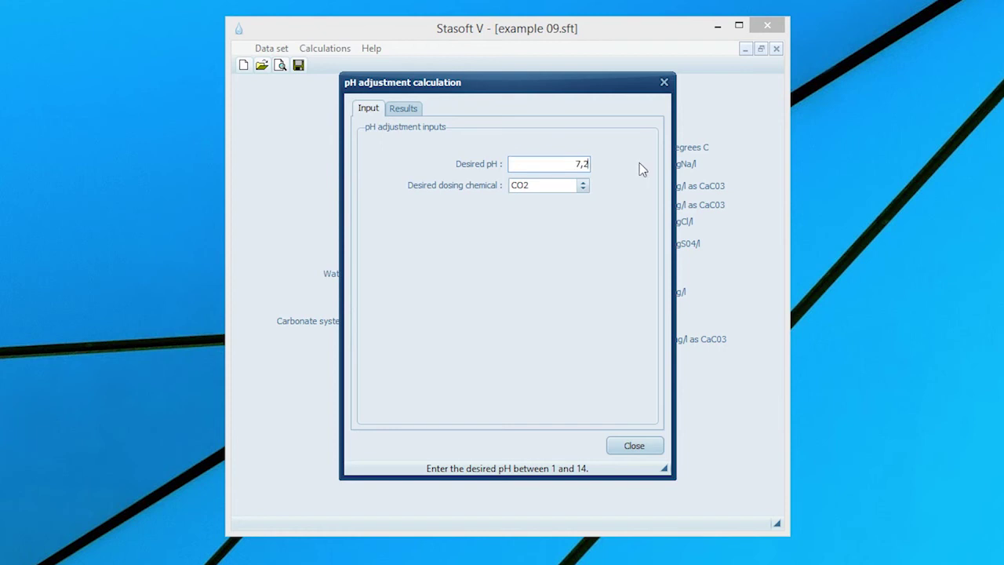
click(581, 187)
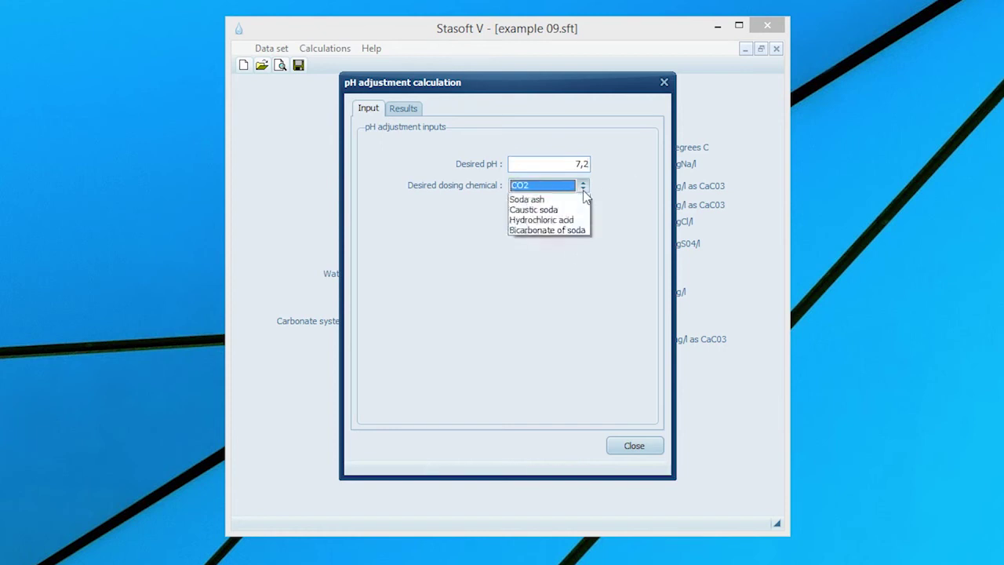
click(570, 242)
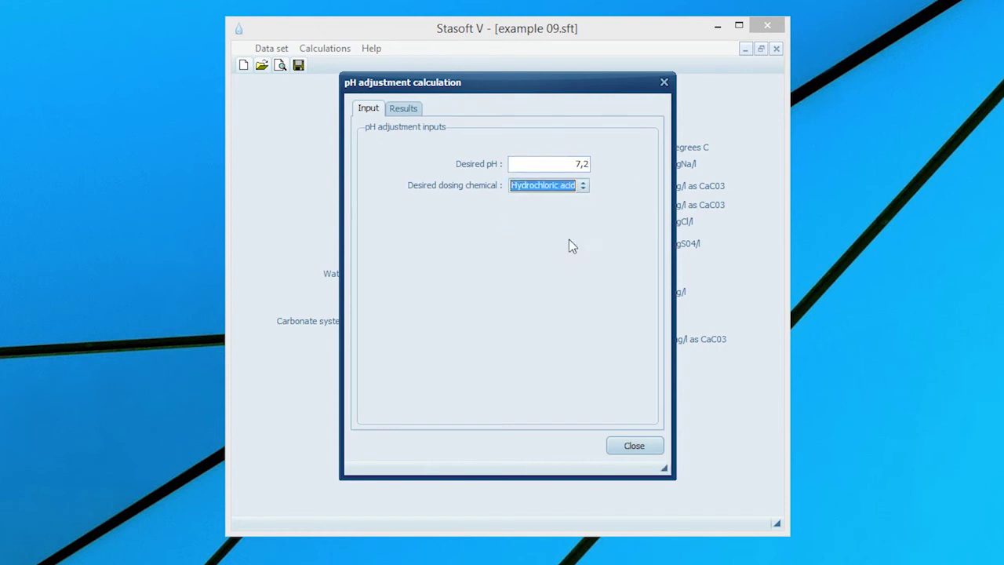
click(415, 113)
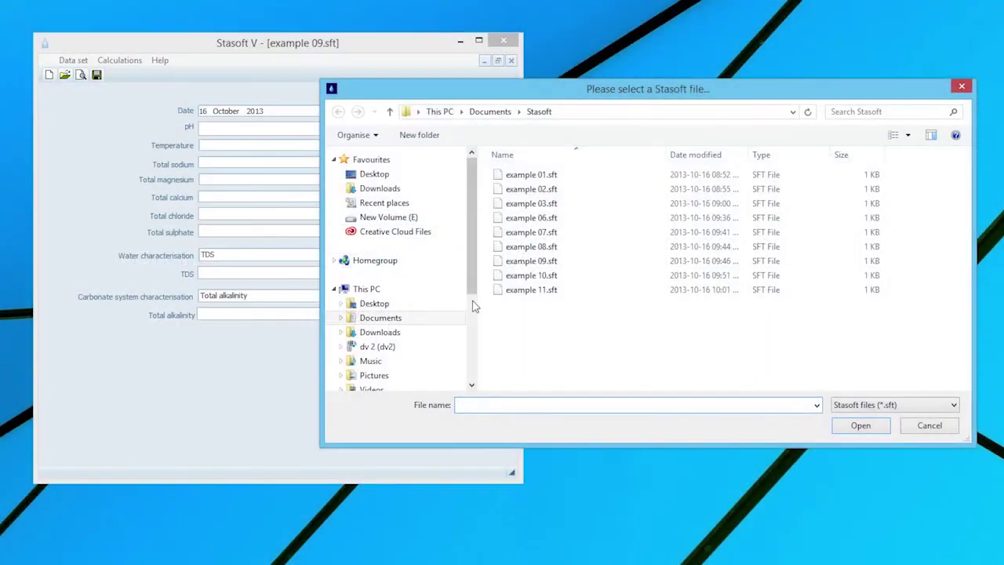
Load the example 10.sft data set and review its water characteristics
click(556, 274)
click(860, 425)
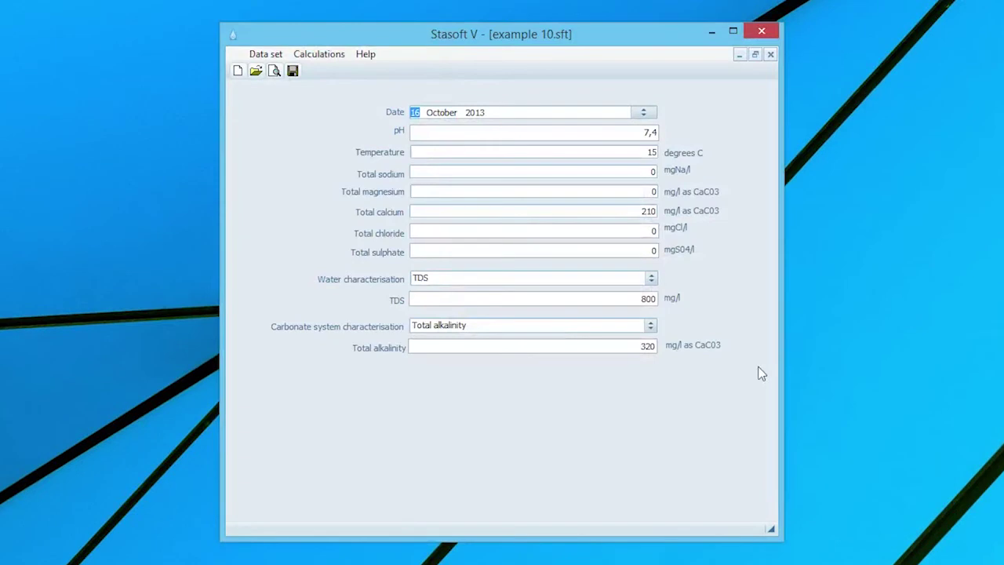
click(275, 75)
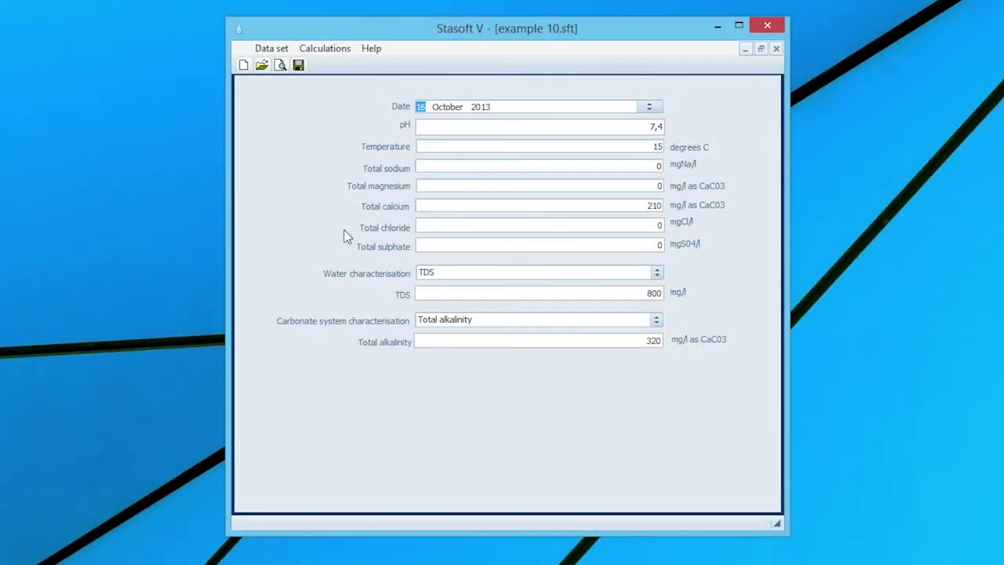
Run the underground water calculation at 0,00035 atm and view the results
click(321, 49)
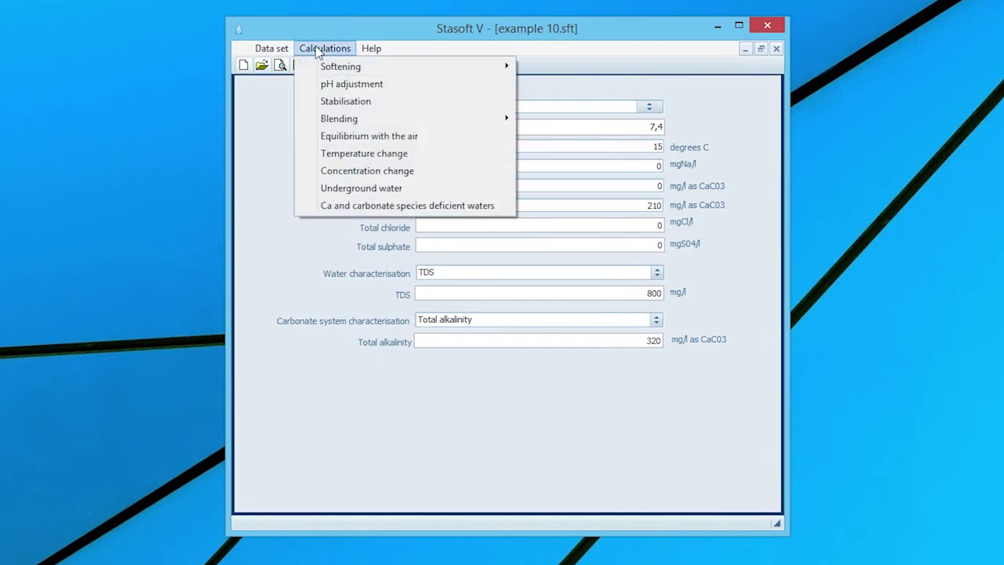
click(370, 189)
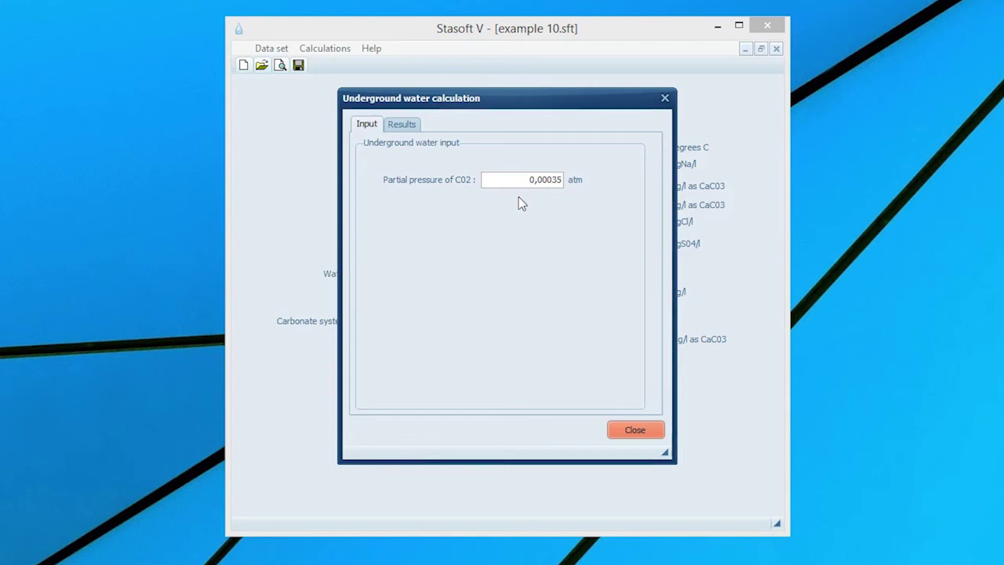
click(402, 123)
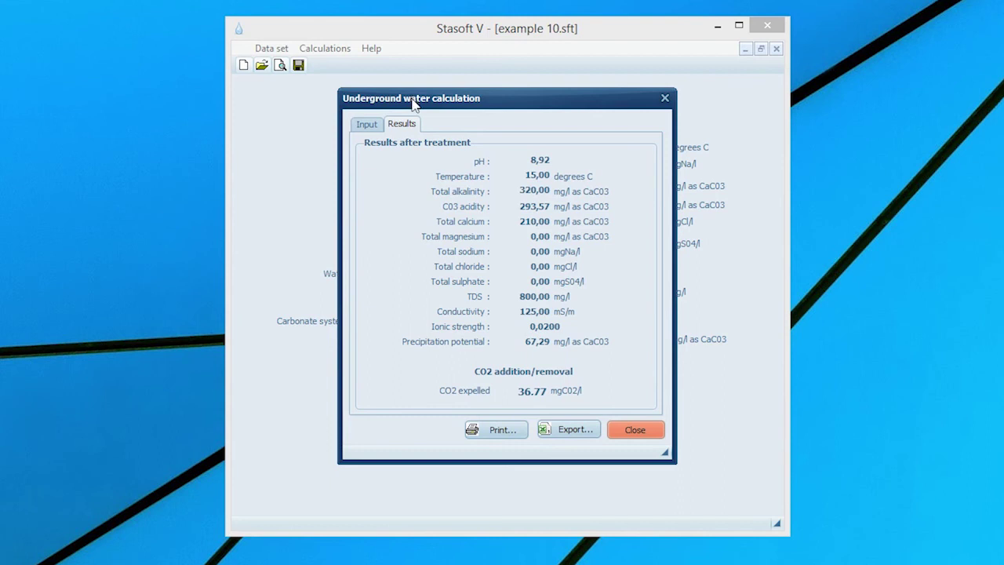
click(628, 430)
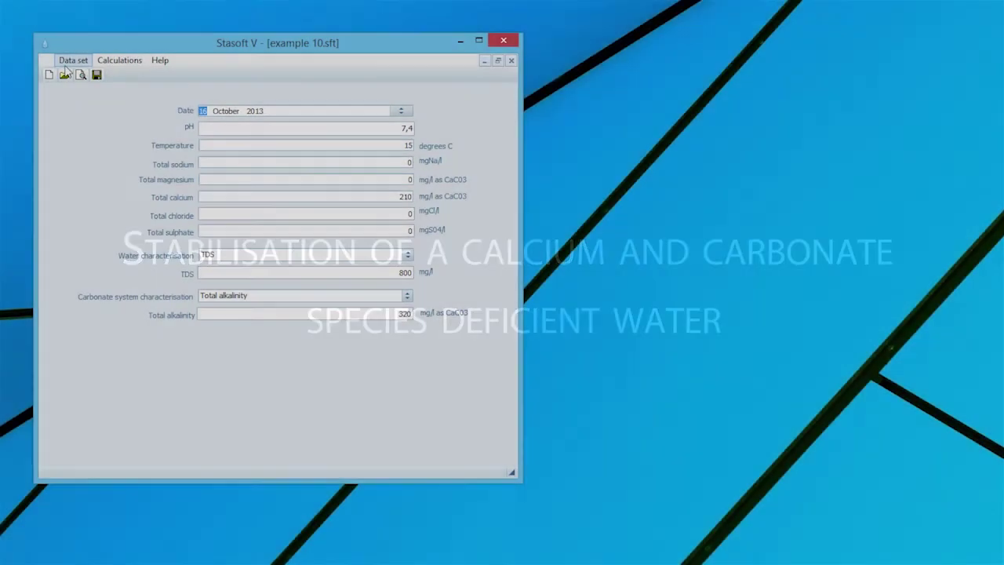
Load example 11.sft, then view and export its water characteristics
click(75, 60)
click(85, 89)
click(566, 290)
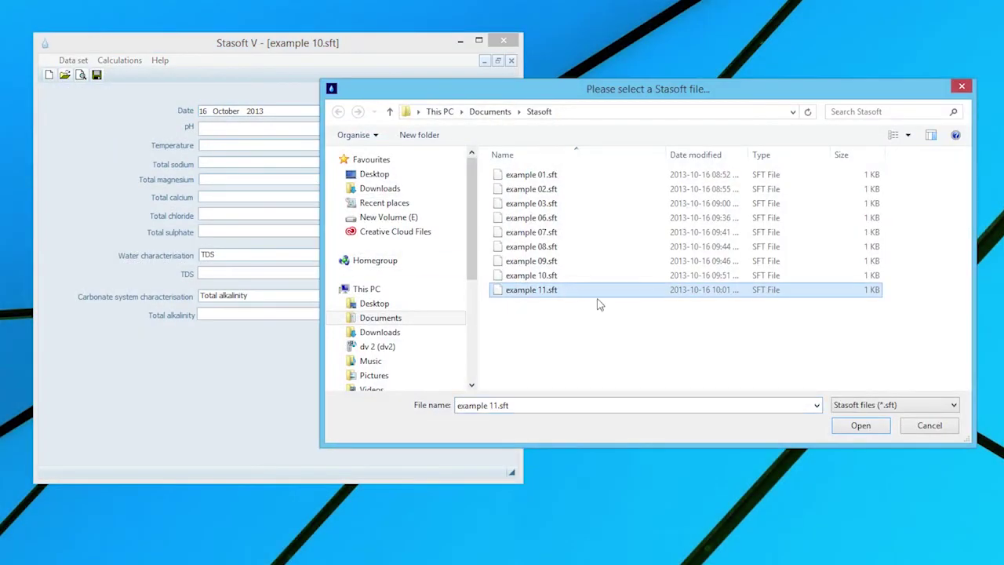
click(877, 432)
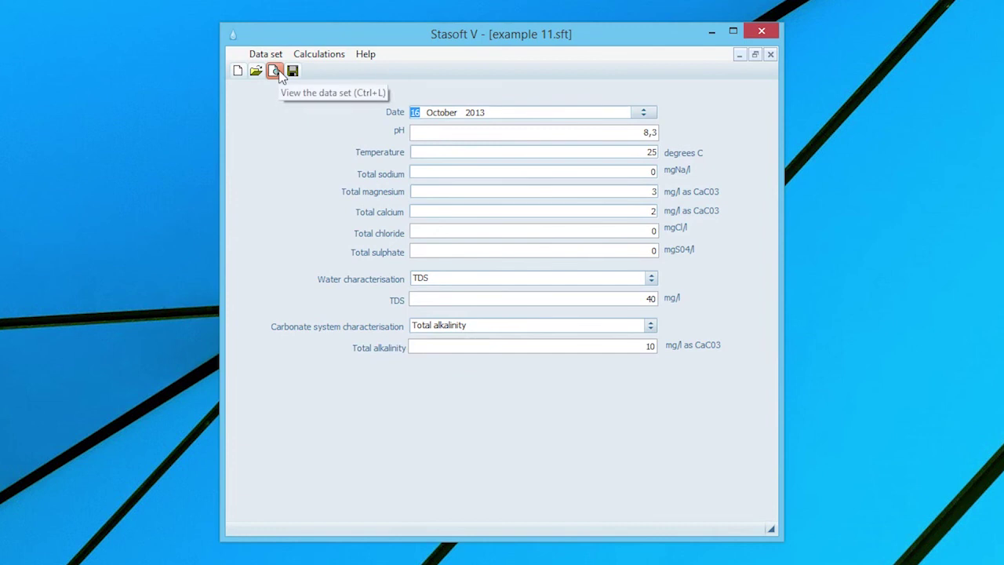
click(279, 73)
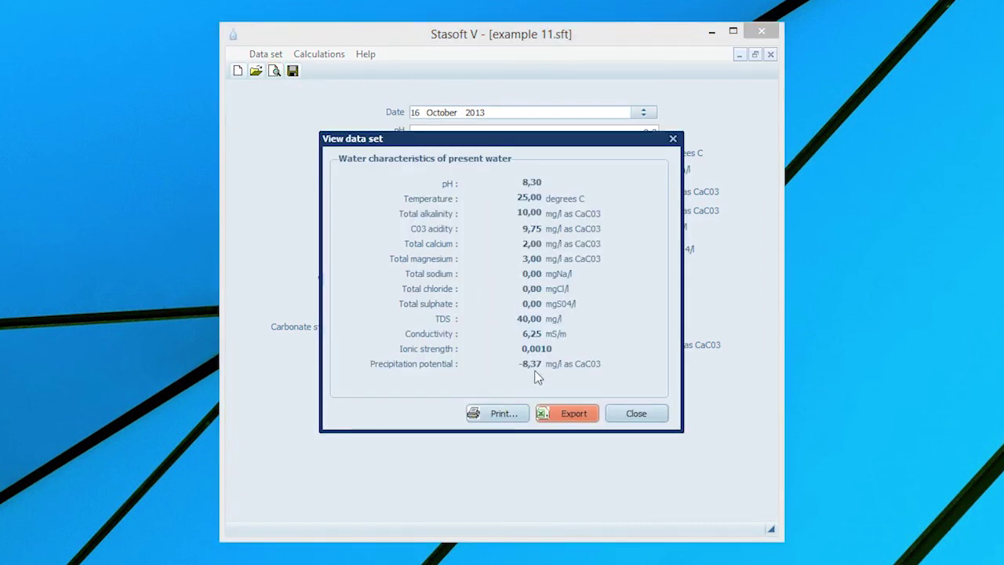
click(586, 408)
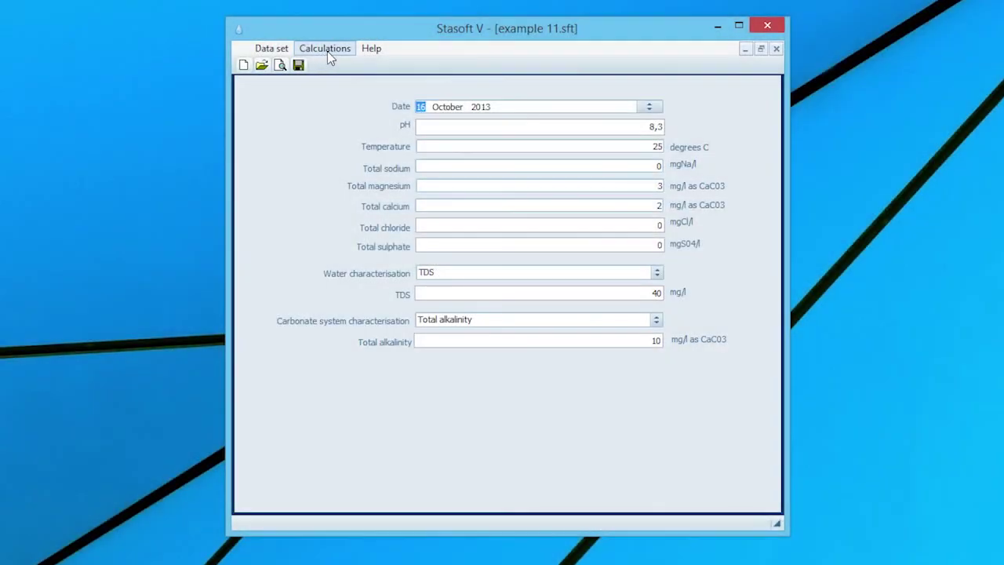
Treat the calcium and carbonate deficient water to 40 mg/l calcium as CaCO3 and view results
click(327, 51)
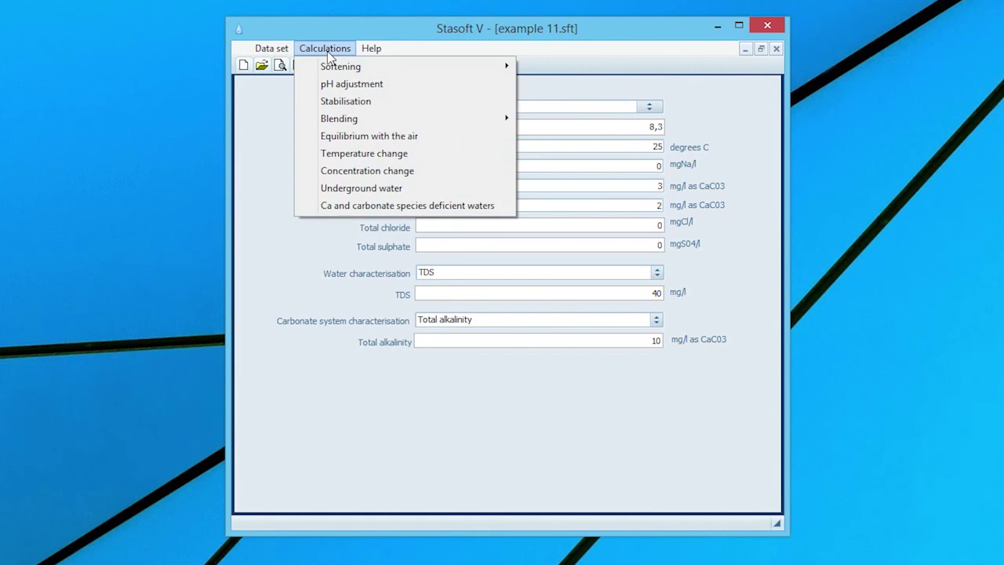
click(413, 206)
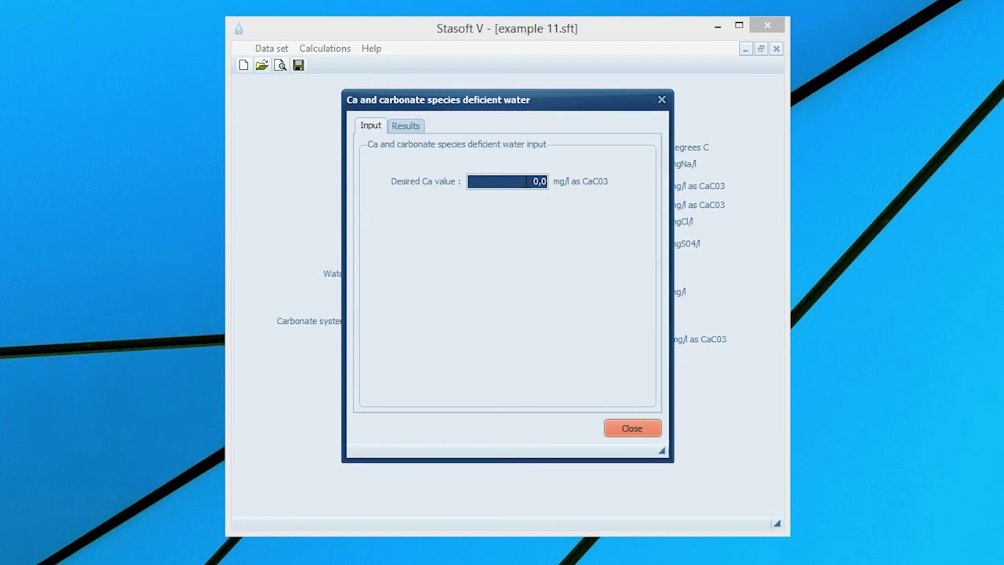
text(40)
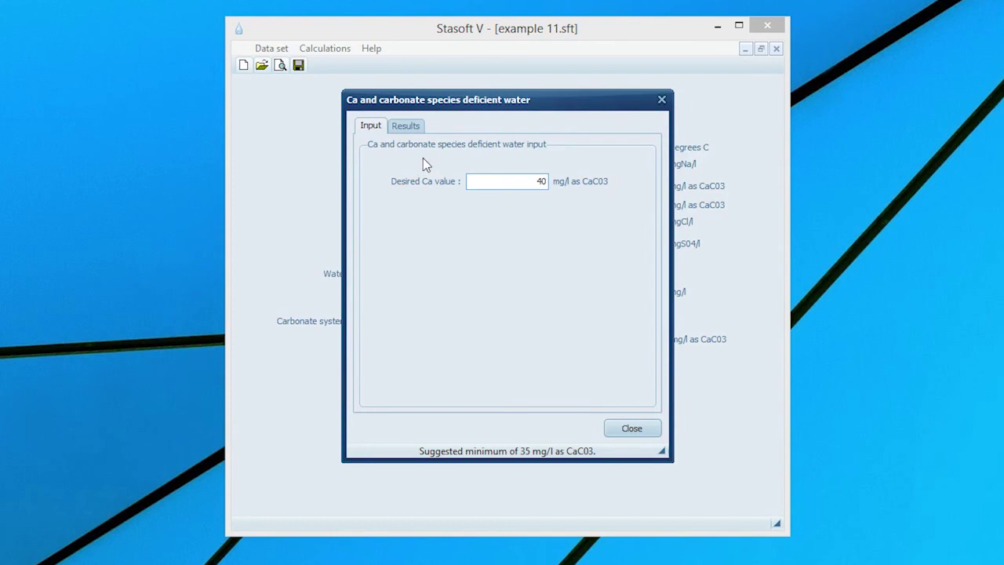
click(411, 128)
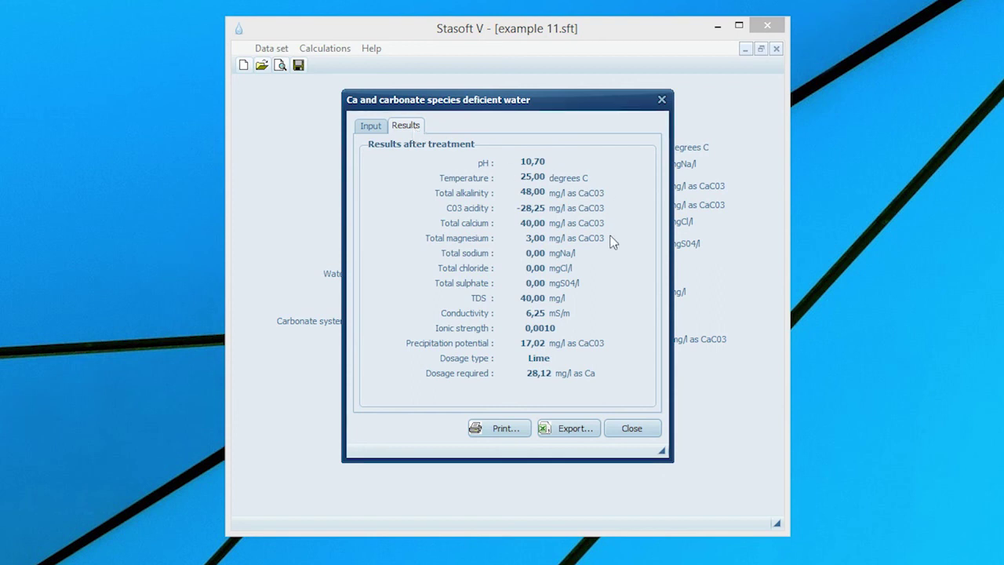
Stabilise the lime-treated water with CO2 to precipitation potential 5, needing 31,58 mg/l CO2
click(630, 428)
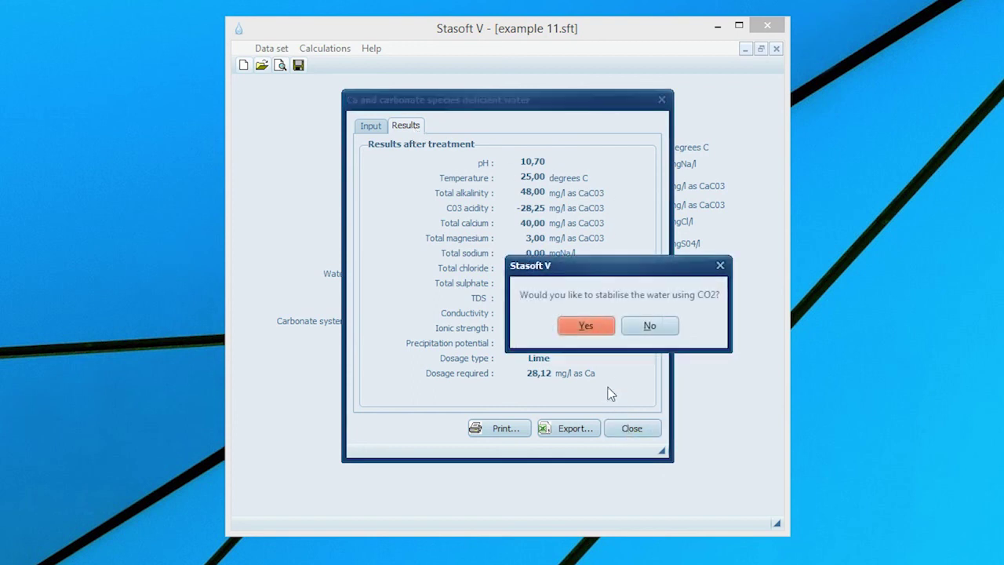
click(600, 326)
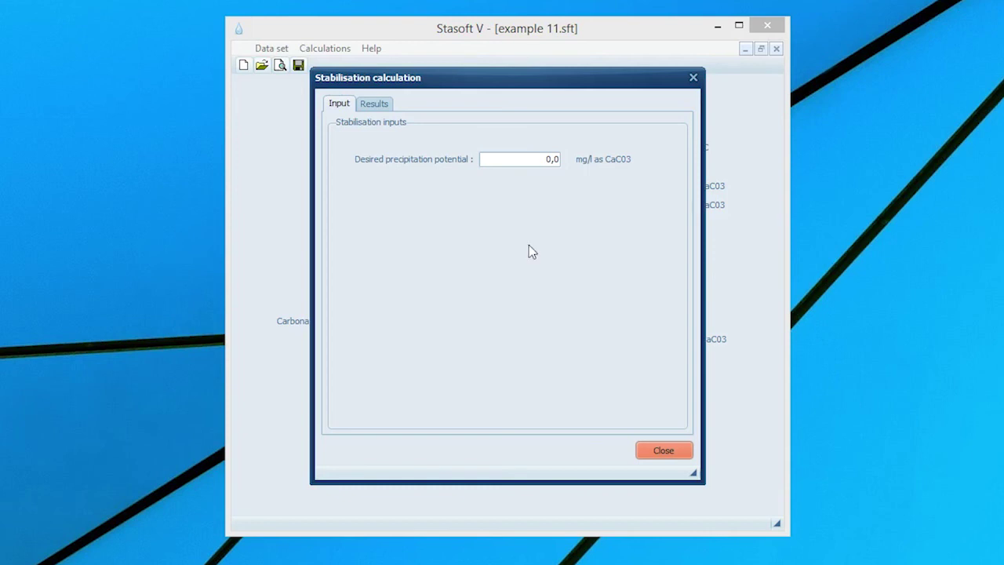
click(504, 159)
key(BackSpace)
text(5)
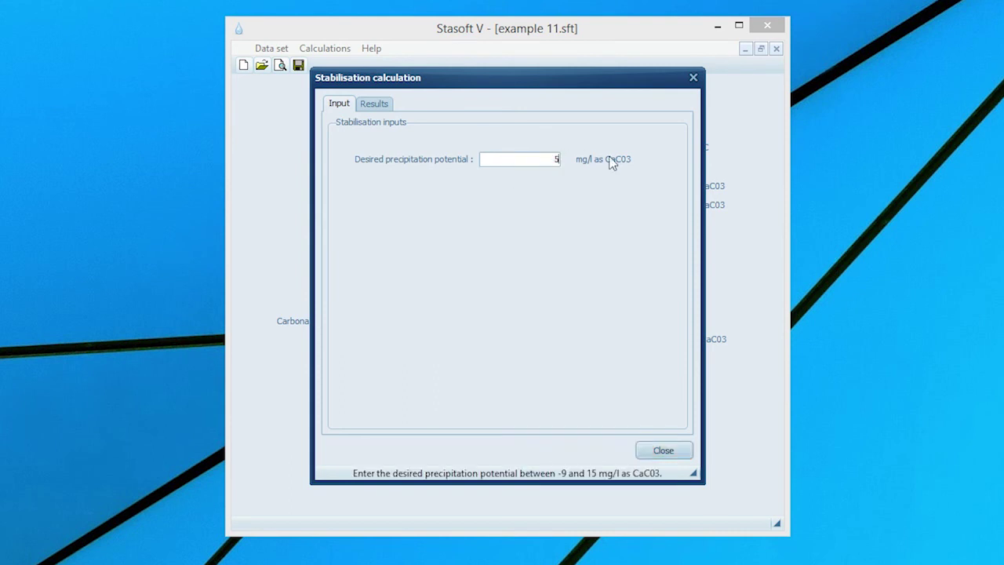
click(391, 105)
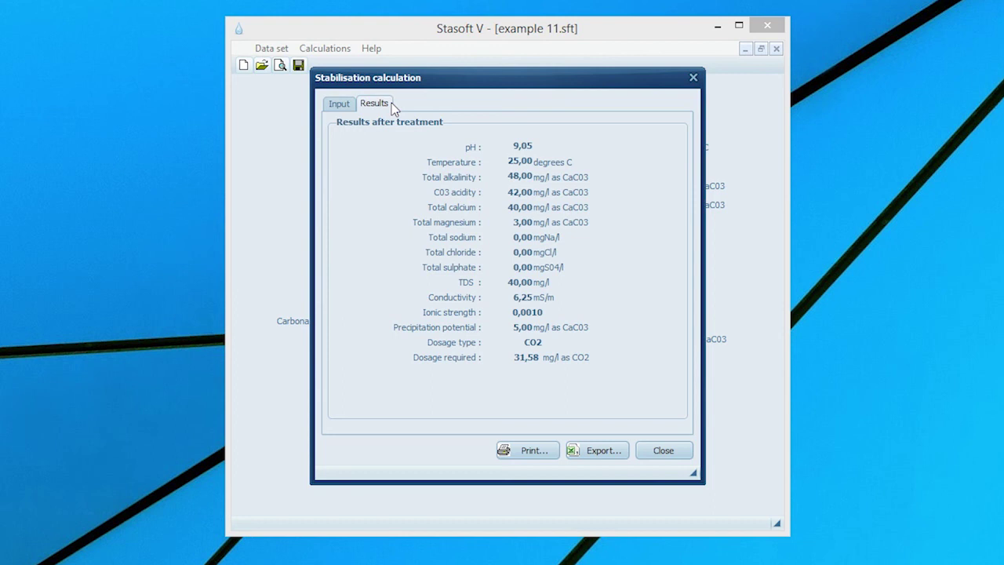